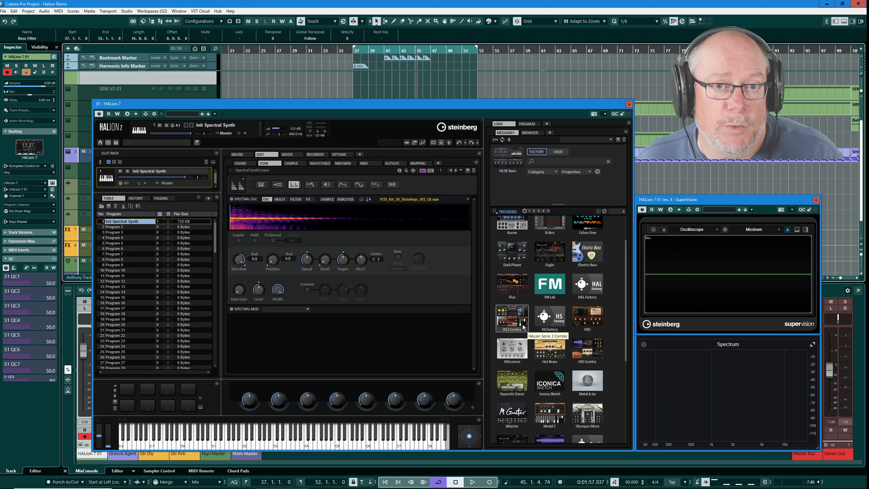
pyautogui.rightClick(150, 175)
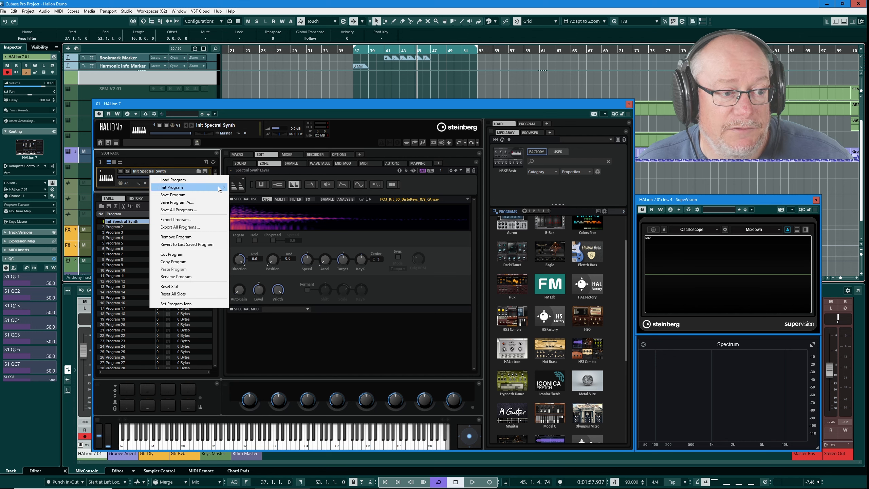
pyautogui.moveTo(215, 189)
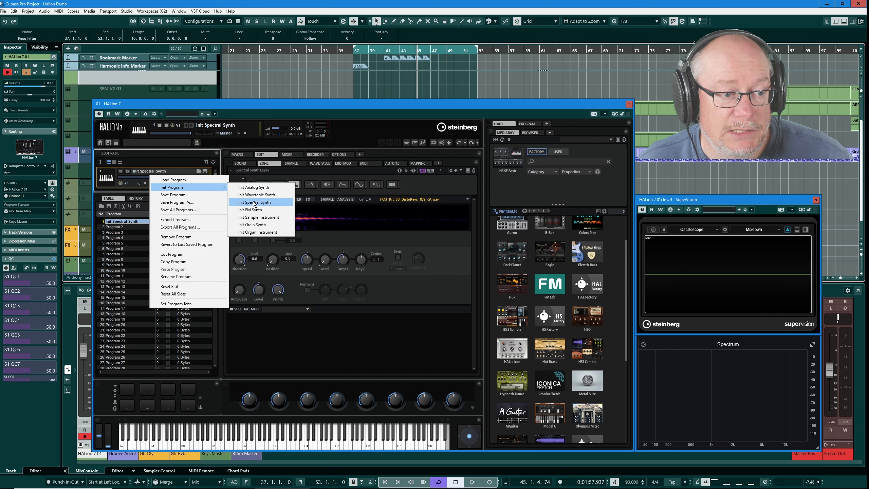
pyautogui.click(329, 314)
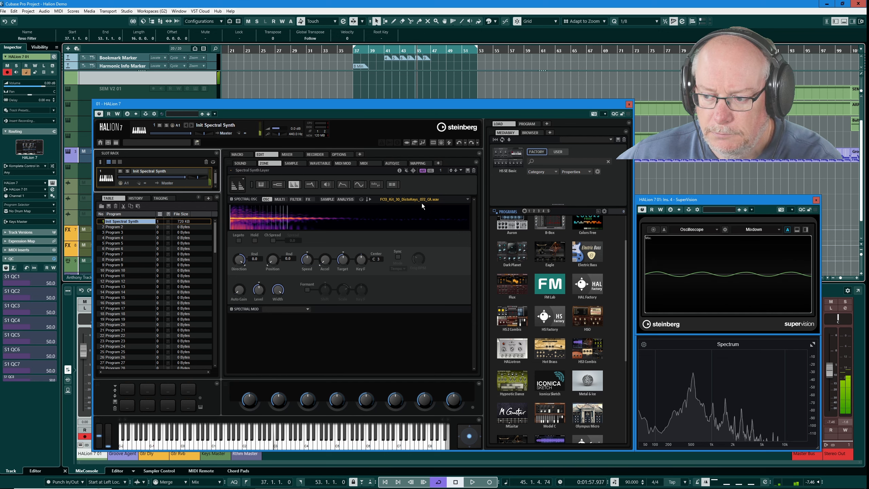
# - Enable Blur in the spectral oscillator's FX settings and move the playback position to the start of the sample
pyautogui.click(308, 199)
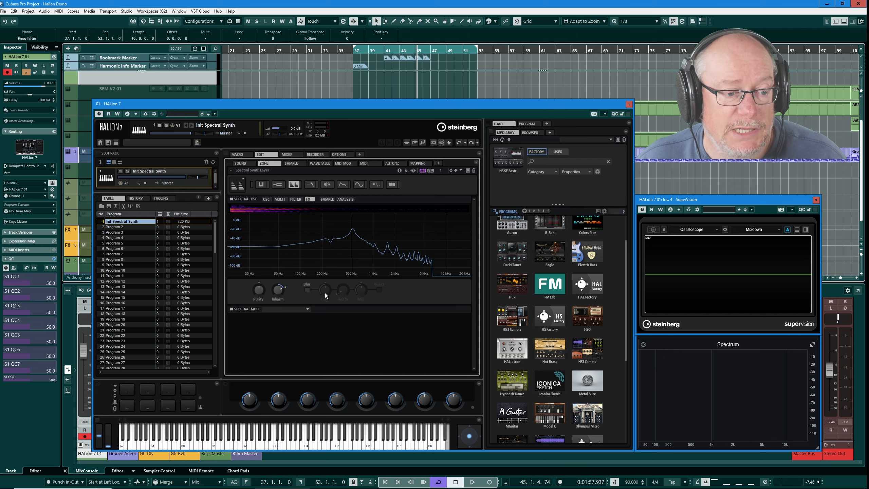
pyautogui.click(308, 290)
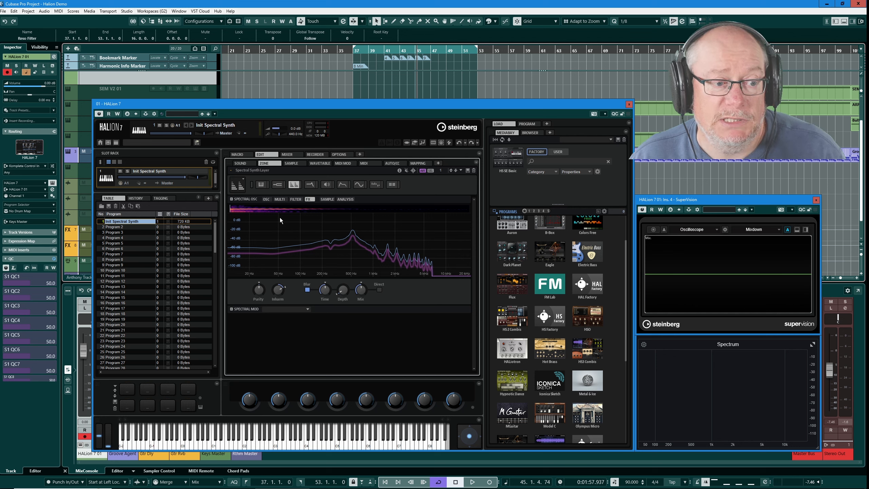
pyautogui.moveTo(236, 210)
pyautogui.mouseDown()
pyautogui.moveTo(298, 209)
pyautogui.moveTo(233, 209)
pyautogui.mouseUp()
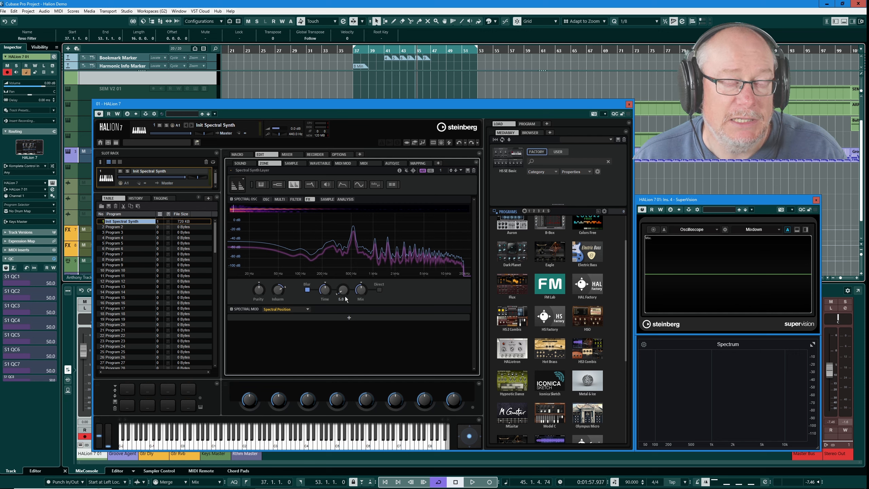
pyautogui.moveTo(342, 292)
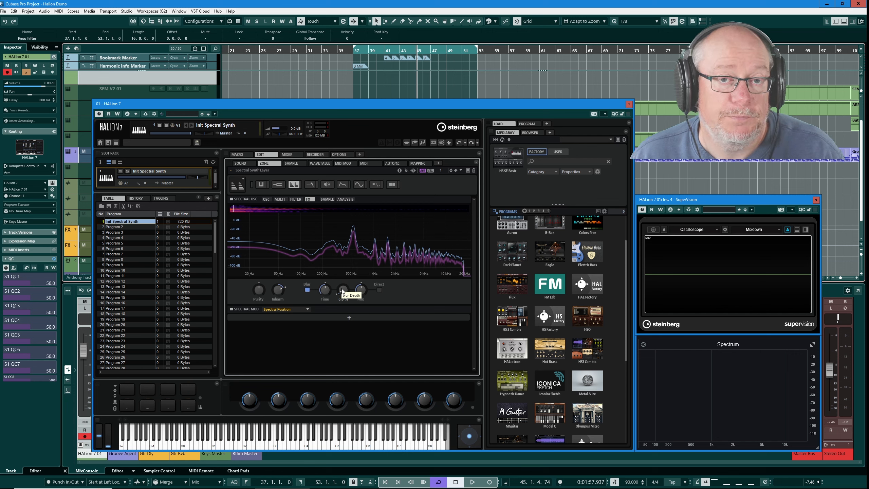
# - Compare the sound with Blur off and on, and raise the Blur Depth to about 32%
pyautogui.click(307, 289)
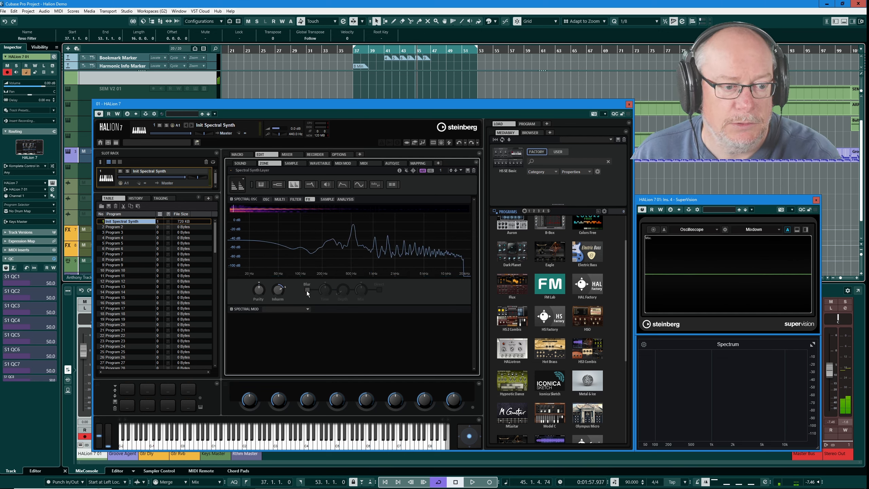
pyautogui.click(307, 290)
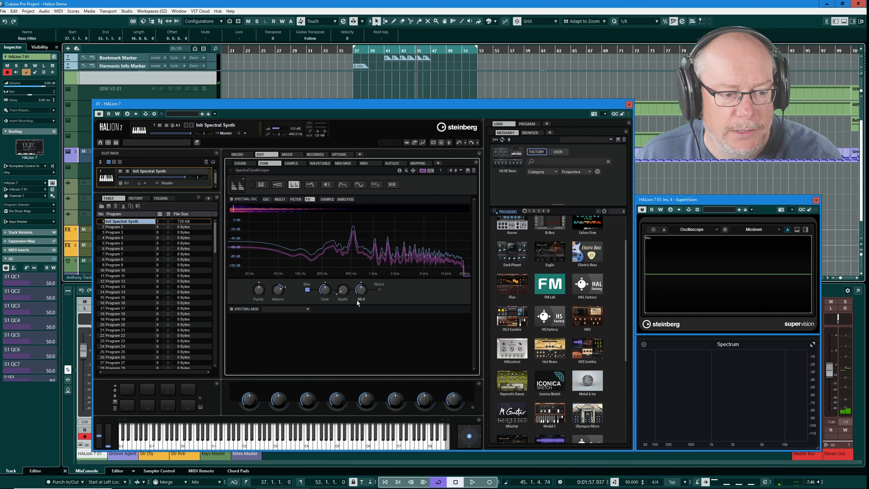
pyautogui.moveTo(346, 293)
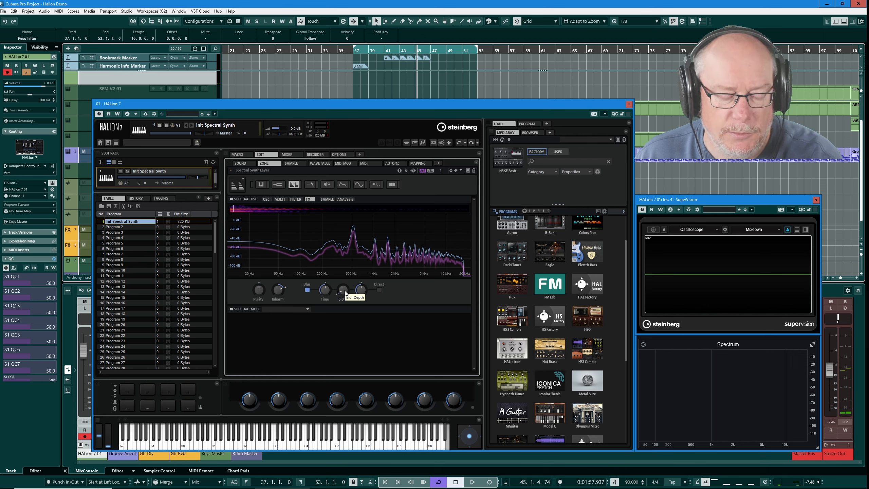
pyautogui.moveTo(346, 294); pyautogui.dragTo(343, 280)
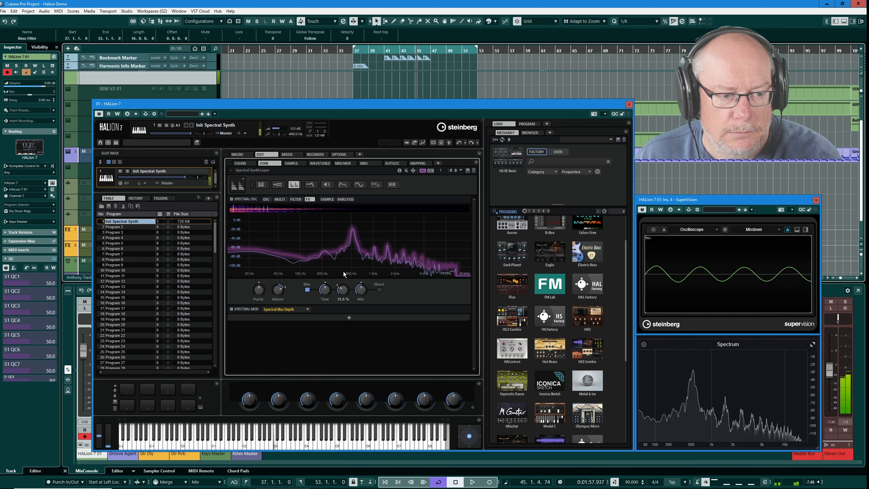
pyautogui.click(233, 209)
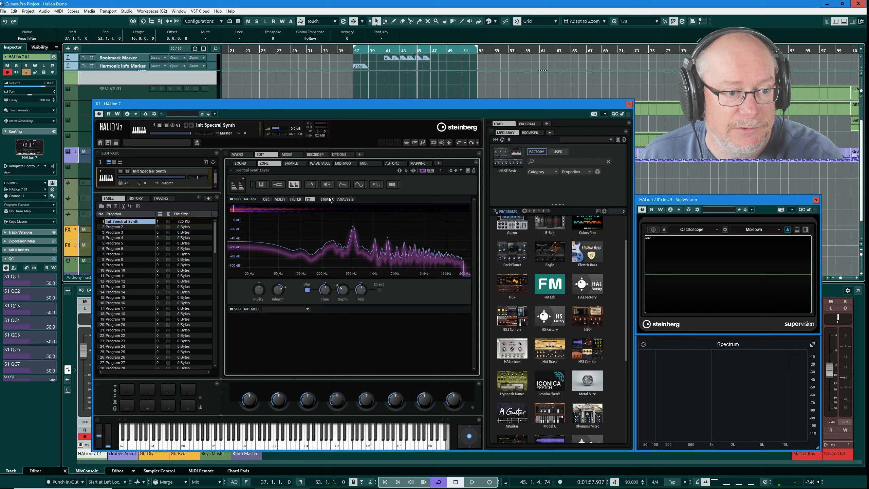
# - Lengthen the amp envelope's attack to about 8 ms and return to the spectral oscillator
pyautogui.click(343, 184)
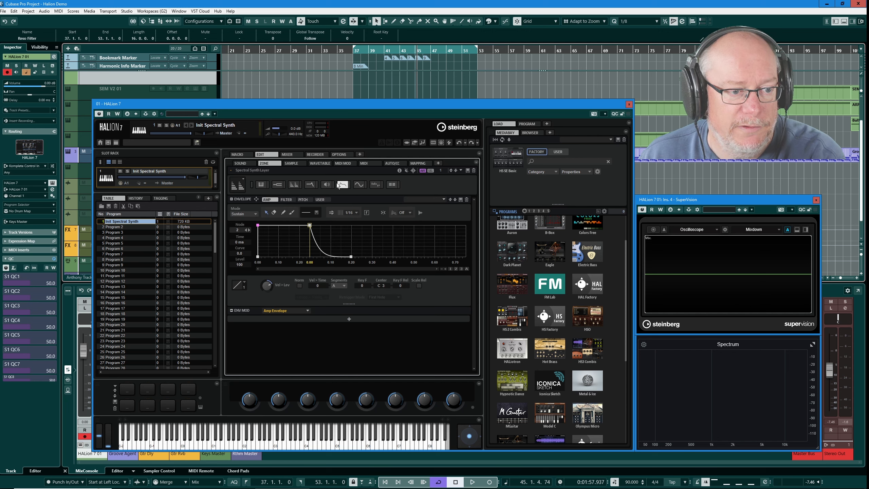
pyautogui.moveTo(258, 226); pyautogui.dragTo(260, 226)
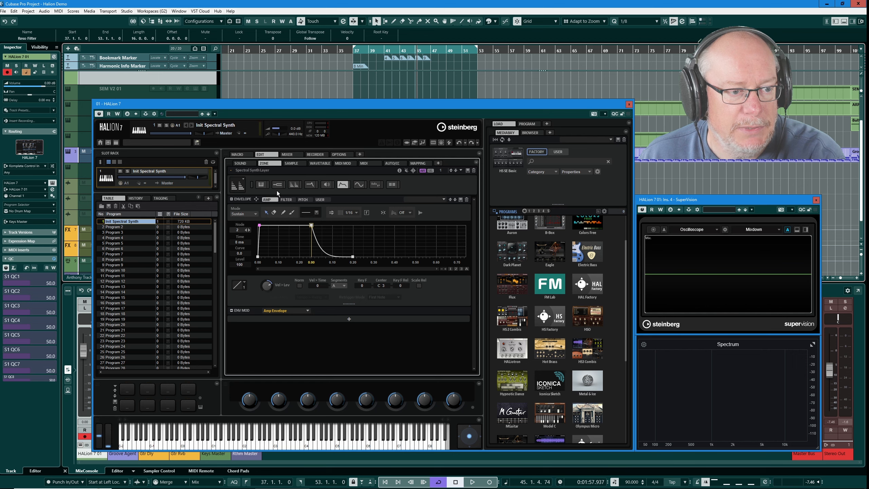
pyautogui.click(291, 184)
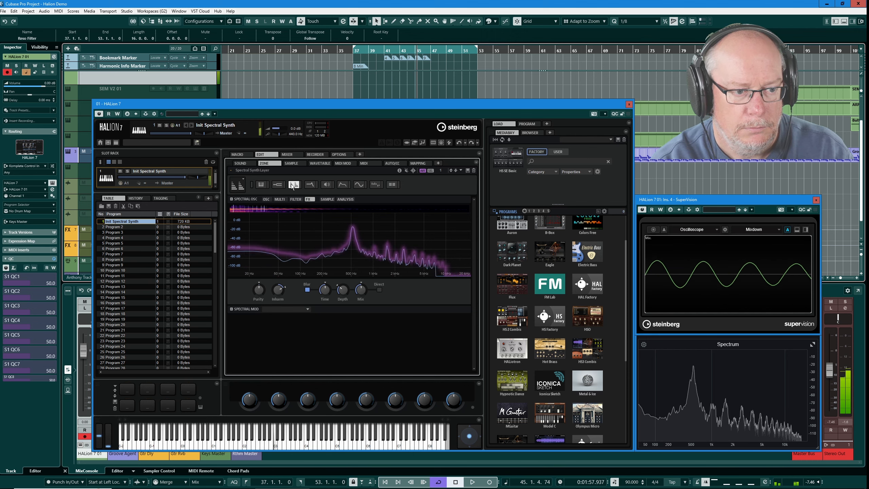
# - Sweep the Blur Depth from 17% up to the maximum and raise the Blur Mix to the maximum
pyautogui.click(343, 290)
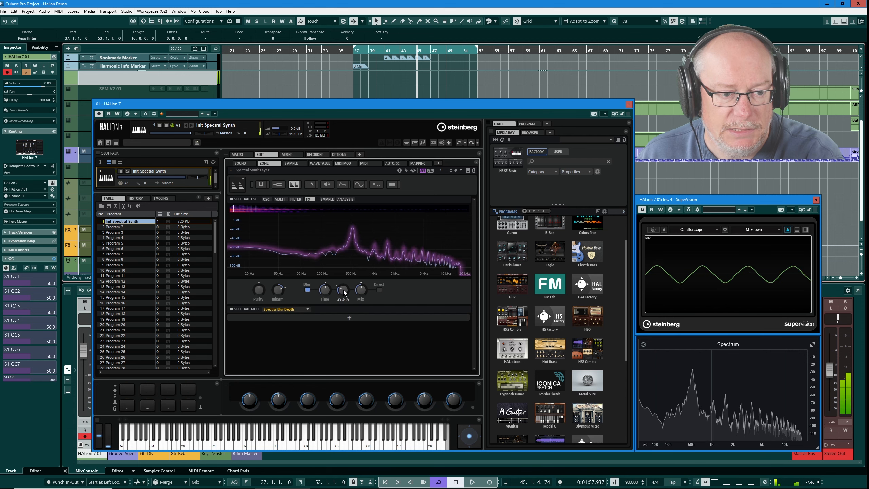
pyautogui.scroll(-4, 344, 291)
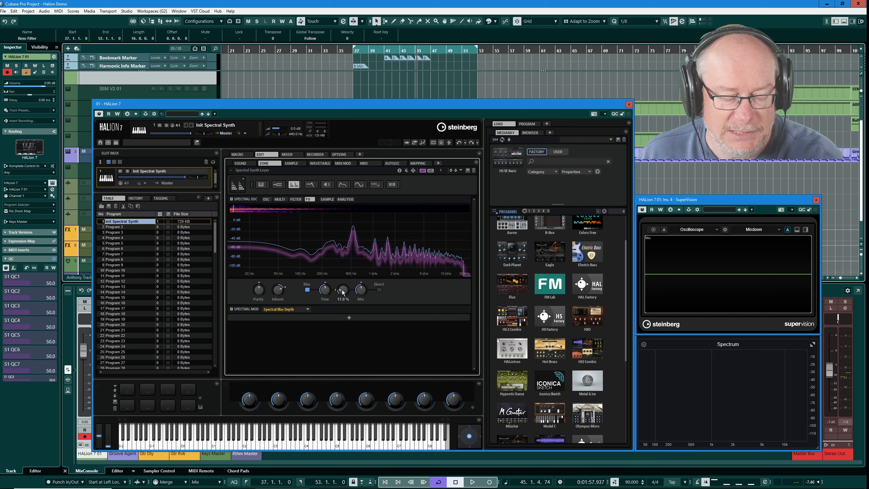
pyautogui.moveTo(343, 291); pyautogui.dragTo(341, 258)
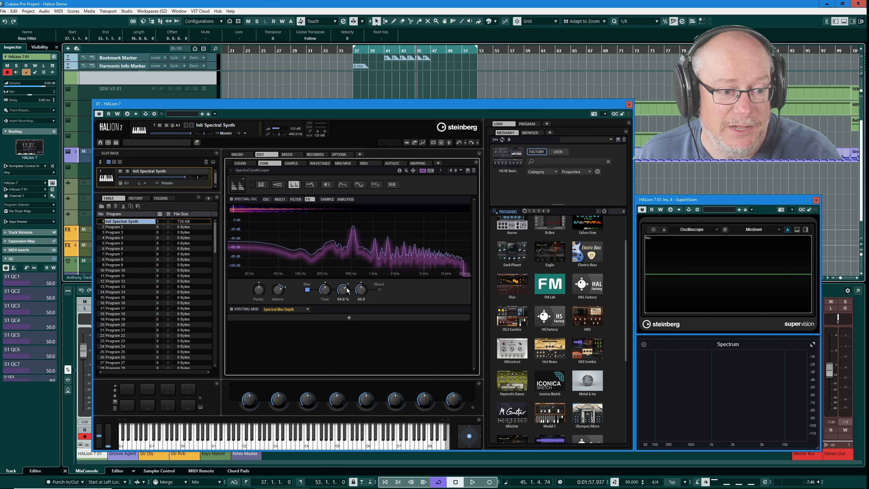
pyautogui.moveTo(342, 290); pyautogui.dragTo(340, 213)
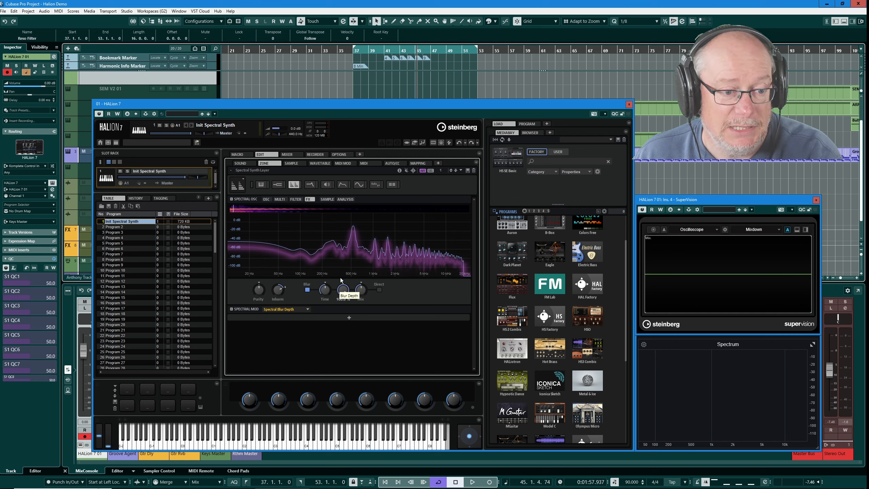
pyautogui.moveTo(358, 290); pyautogui.dragTo(355, 239)
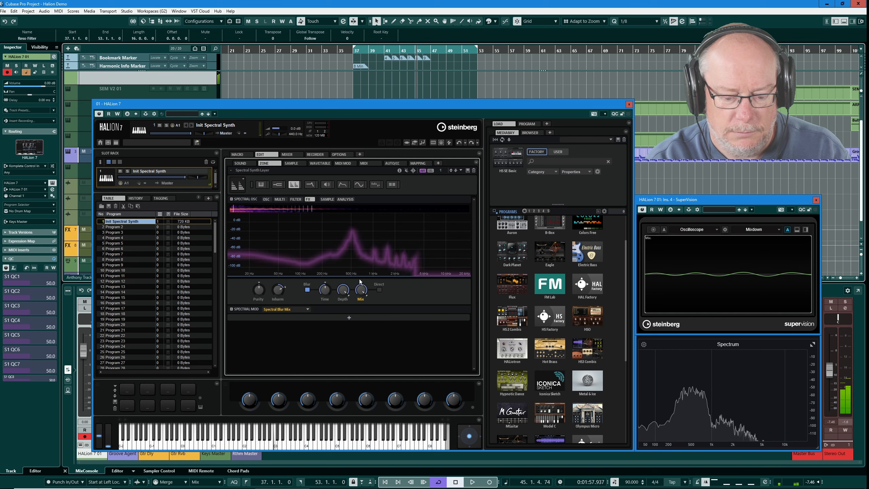
# - Reduce the Blur Depth to a low setting and bring the Blur Mix back to about the midpoint
pyautogui.click(342, 289)
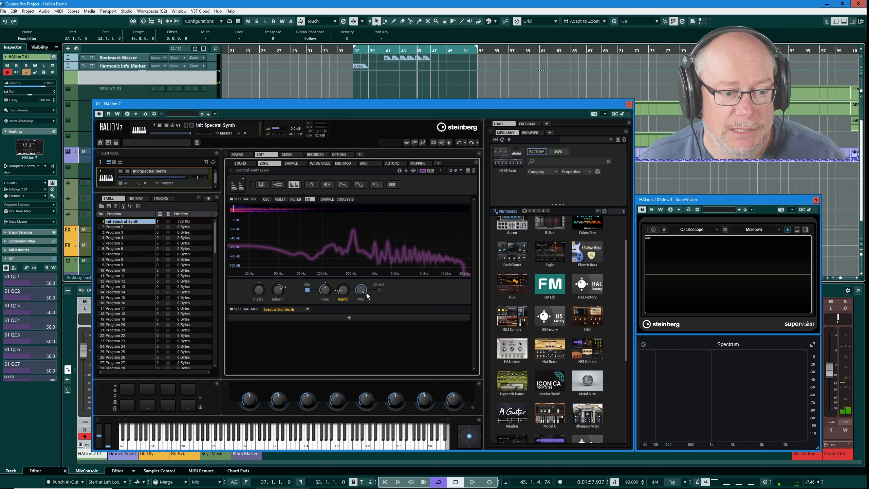
pyautogui.moveTo(367, 294); pyautogui.dragTo(359, 321)
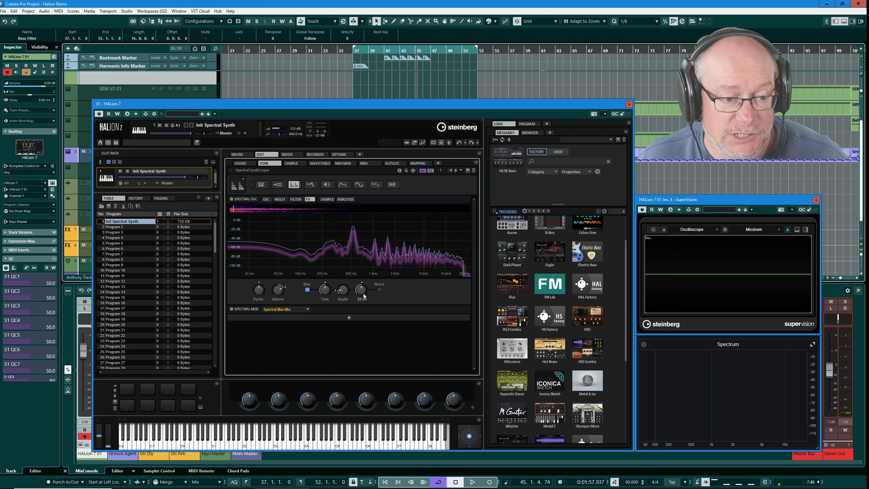
pyautogui.scroll(-1, 360, 288)
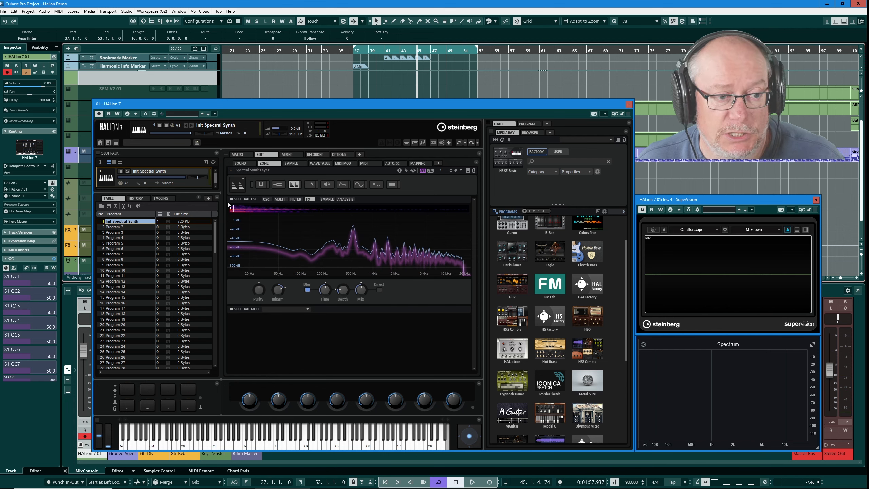
# - Slow the spectral oscillator's playback by setting its Speed to about 24
pyautogui.moveTo(337, 296)
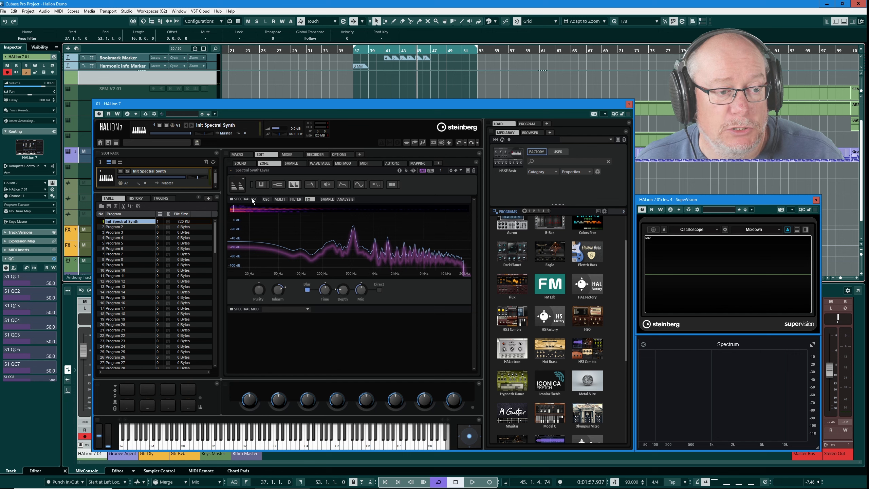
pyautogui.click(266, 199)
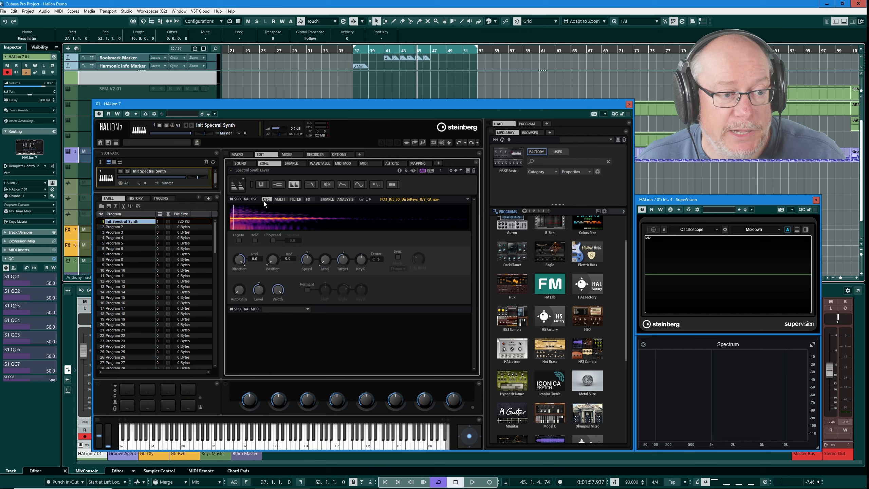
pyautogui.click(310, 259)
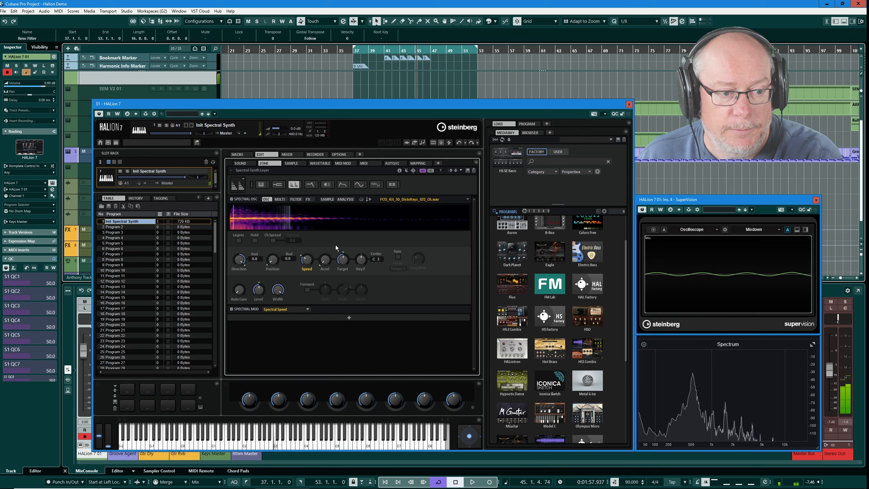
pyautogui.moveTo(306, 266)
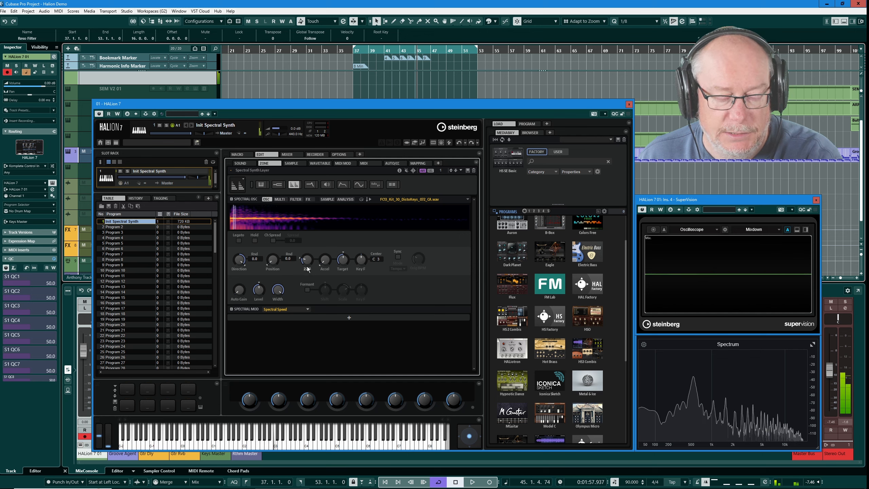
pyautogui.moveTo(307, 266); pyautogui.dragTo(309, 262)
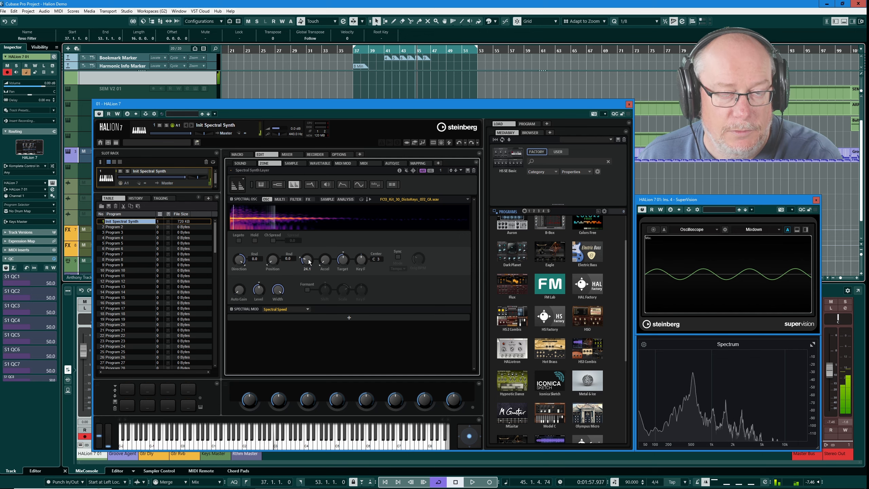
# - Raise the Blur Mix to the maximum and try a Blur Time of 0 ms before increasing it again
pyautogui.click(308, 198)
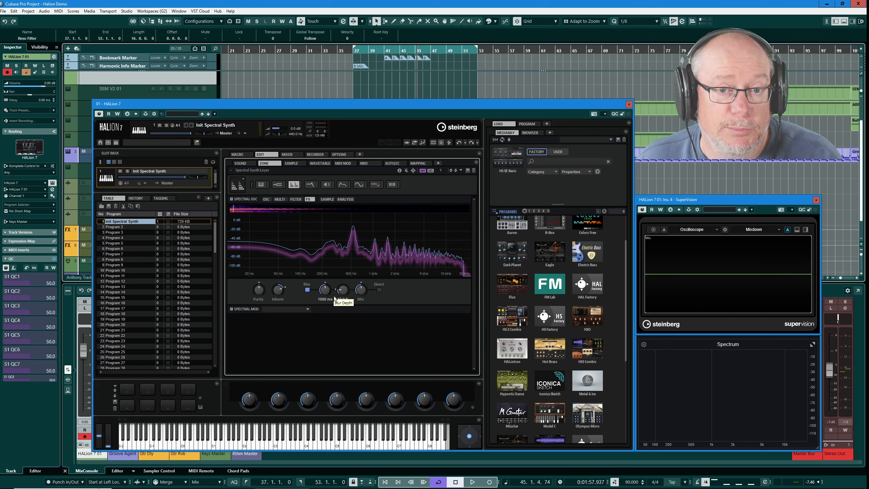
pyautogui.click(361, 291)
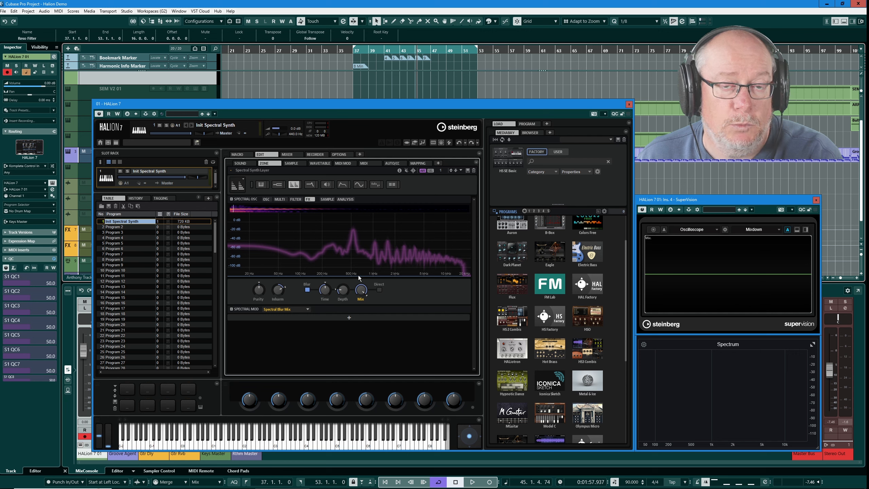
pyautogui.moveTo(325, 296); pyautogui.dragTo(341, 359)
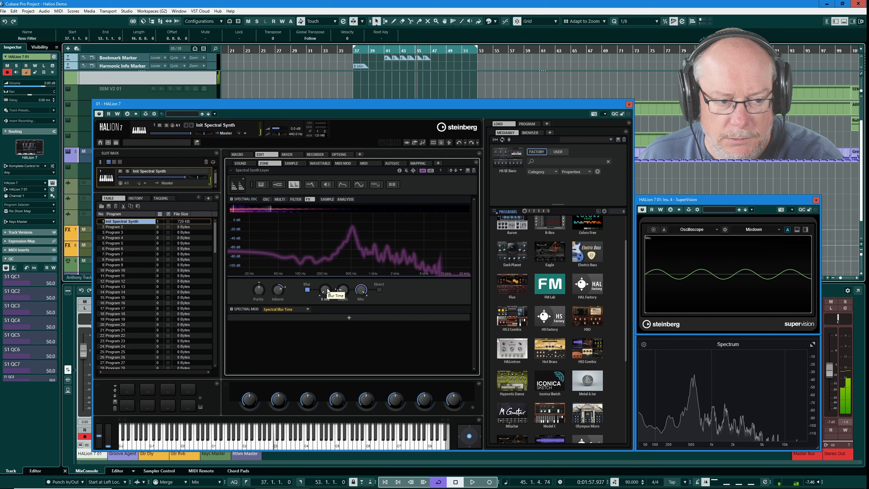
pyautogui.moveTo(325, 290); pyautogui.dragTo(325, 253)
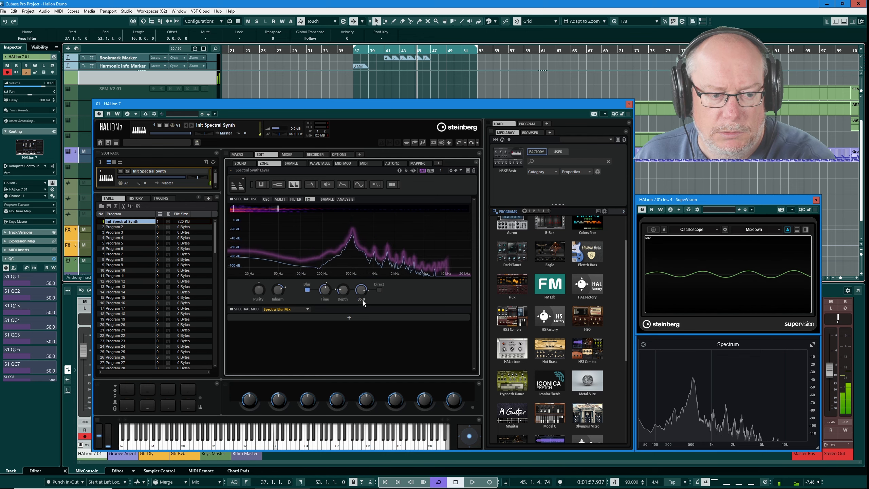
# - Lower the Blur Mix to about the midpoint and set the Blur Depth to about 14%
pyautogui.moveTo(361, 295); pyautogui.dragTo(366, 326)
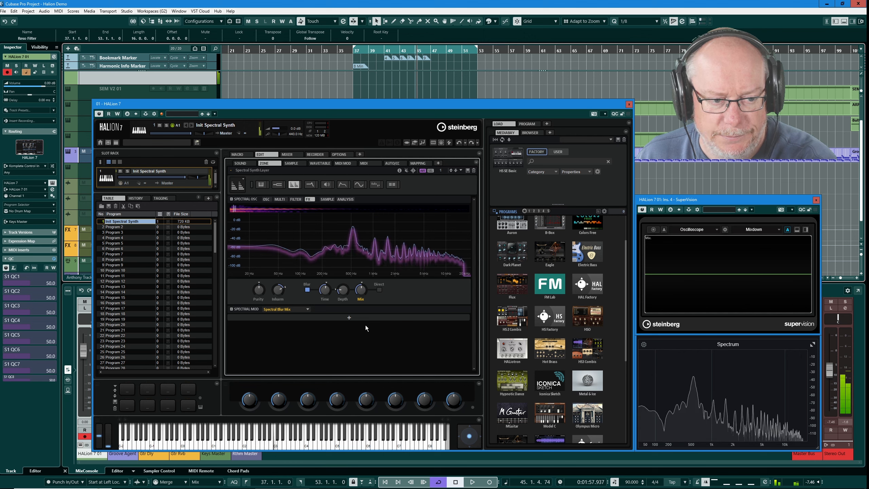
pyautogui.click(346, 296)
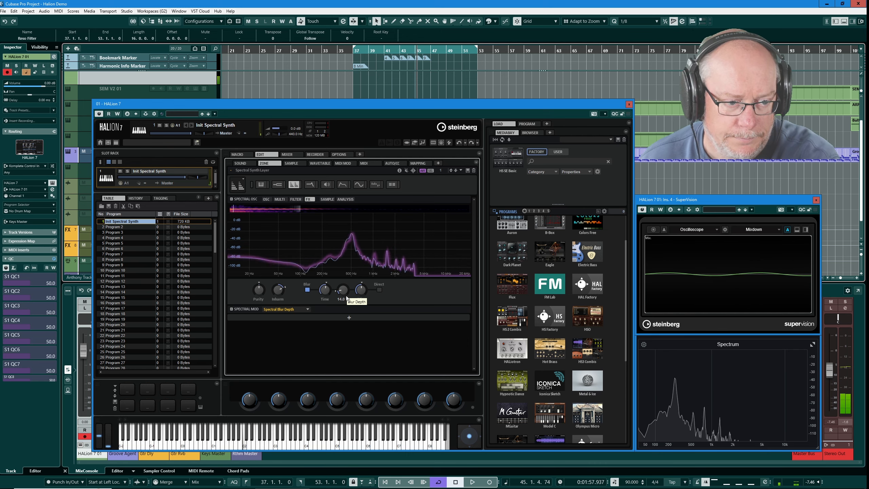
# - Show the oscillator settings and load the guitar string sample into the spectral oscillator
pyautogui.click(268, 199)
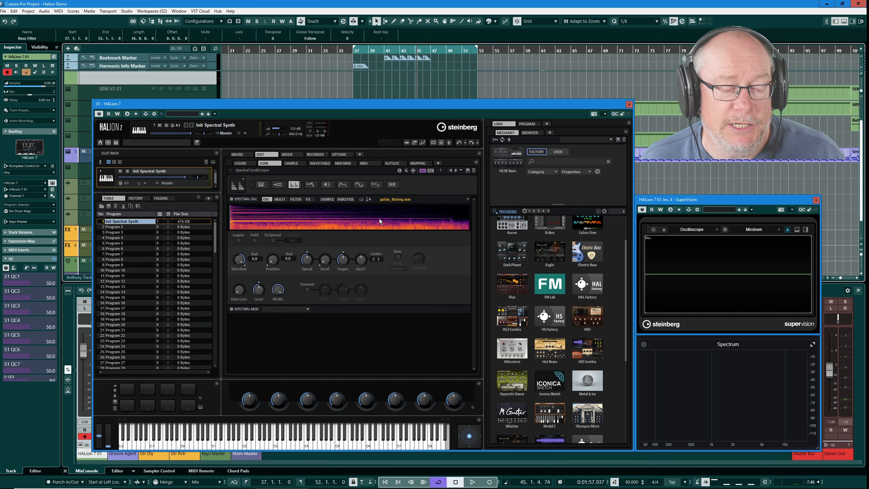
# - Enable the Blur effect for the guitar string sample and adjust its Depth and Mix
pyautogui.click(308, 198)
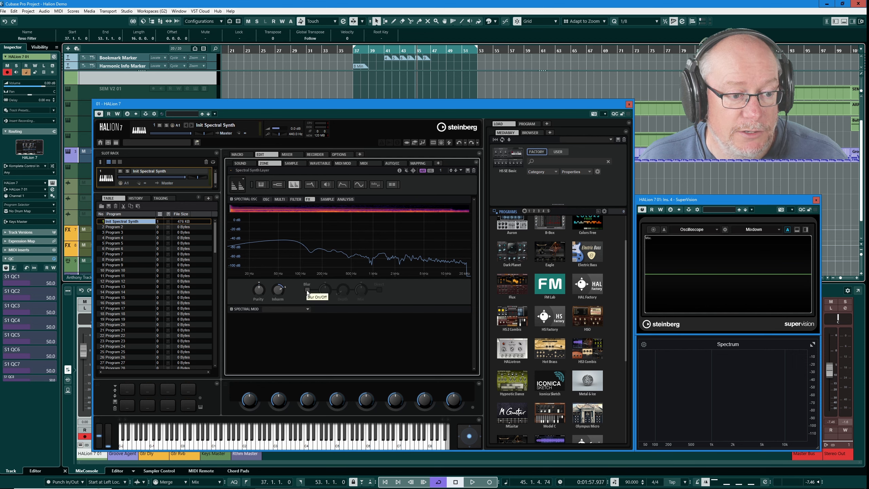
pyautogui.click(307, 289)
pyautogui.click(341, 290)
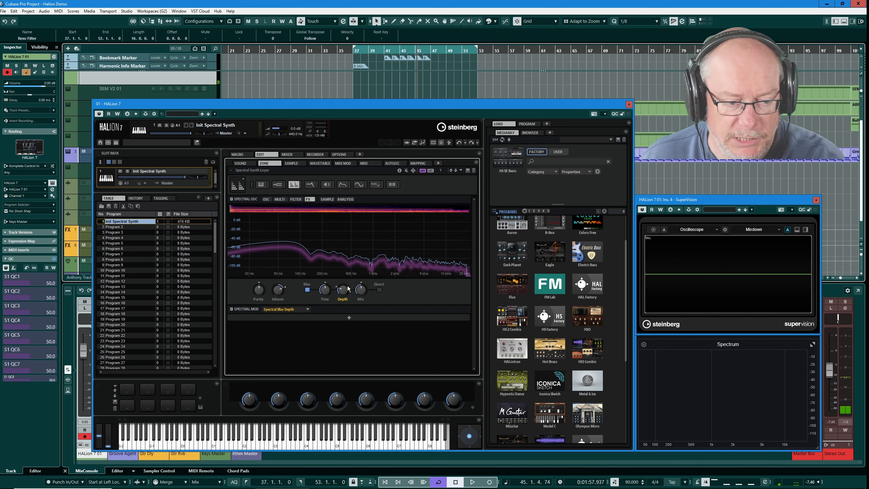
pyautogui.moveTo(345, 290); pyautogui.dragTo(366, 253)
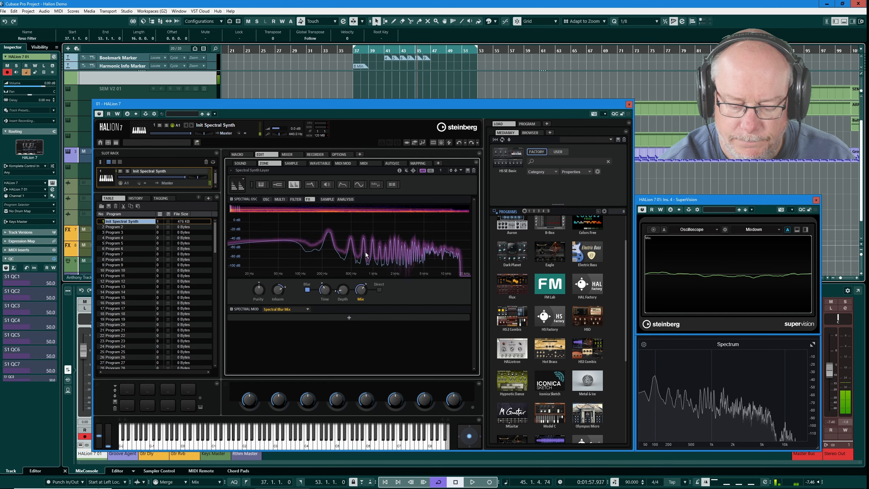
# - Enable the Multi oscillator in Stack mode and raise Level 4 to about 76 and Level 5 to about 67
pyautogui.click(280, 199)
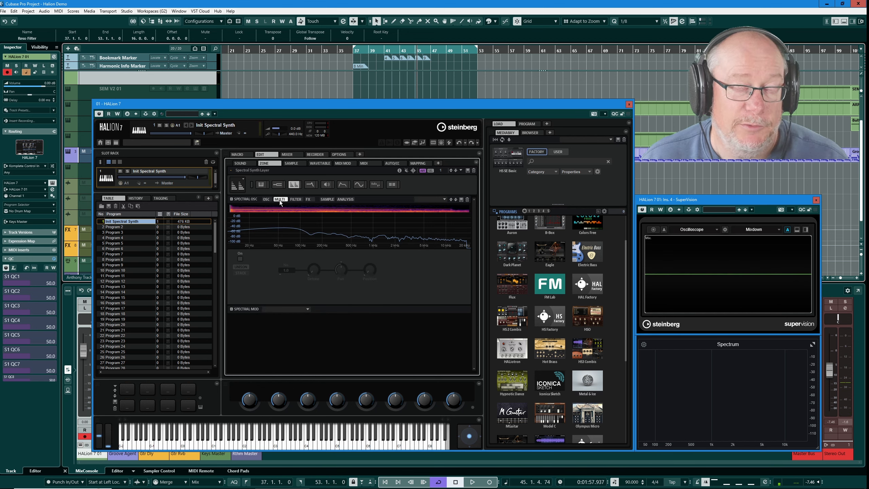
pyautogui.click(240, 258)
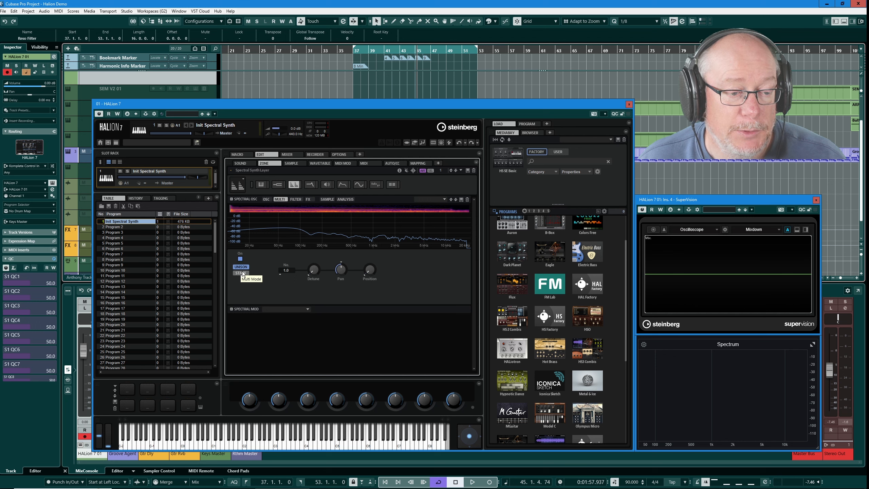
pyautogui.click(241, 273)
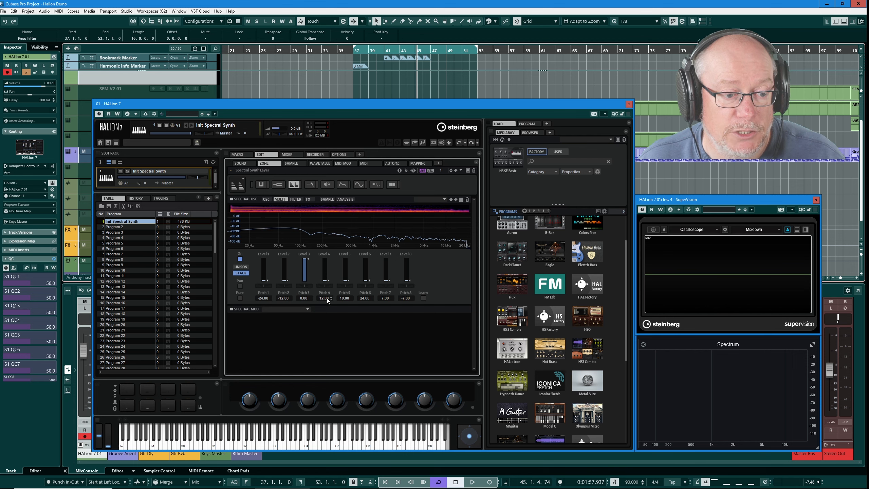
pyautogui.click(325, 280)
pyautogui.moveTo(325, 280); pyautogui.dragTo(330, 267)
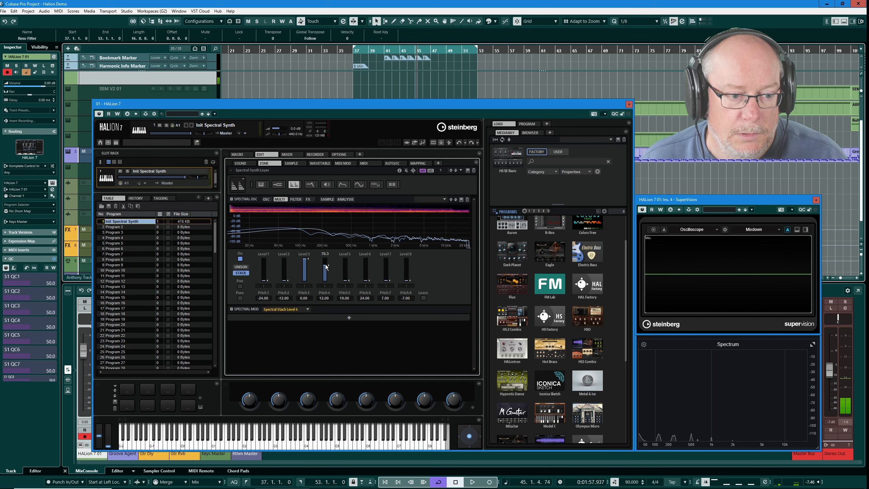
pyautogui.moveTo(345, 279); pyautogui.dragTo(349, 268)
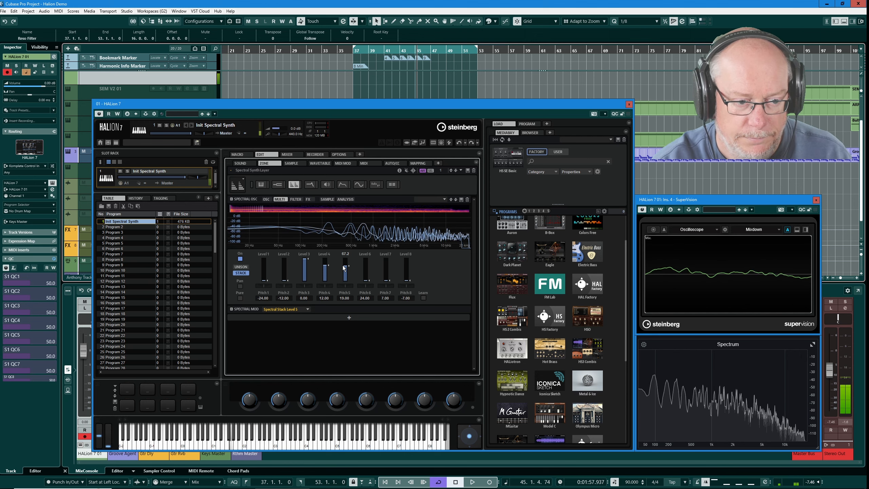
# - Try the fifth stack voice at a pitch of 17 semitones
pyautogui.click(352, 299)
pyautogui.click(351, 300)
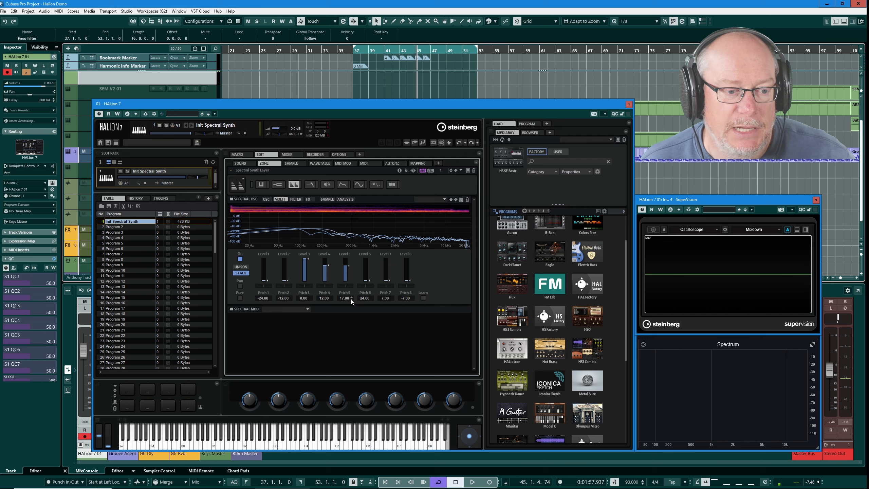
pyautogui.click(346, 271)
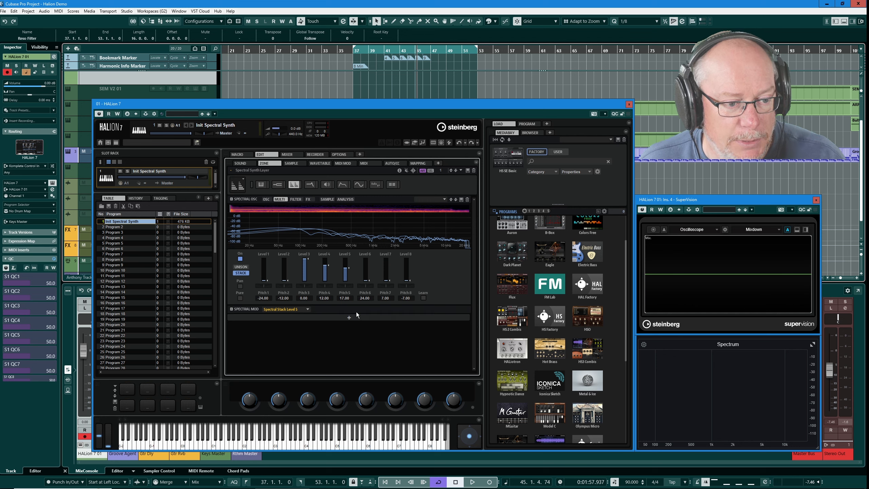
# - Enable the stack's Pan option and set Pitch 5 to 19 semitones
pyautogui.click(240, 286)
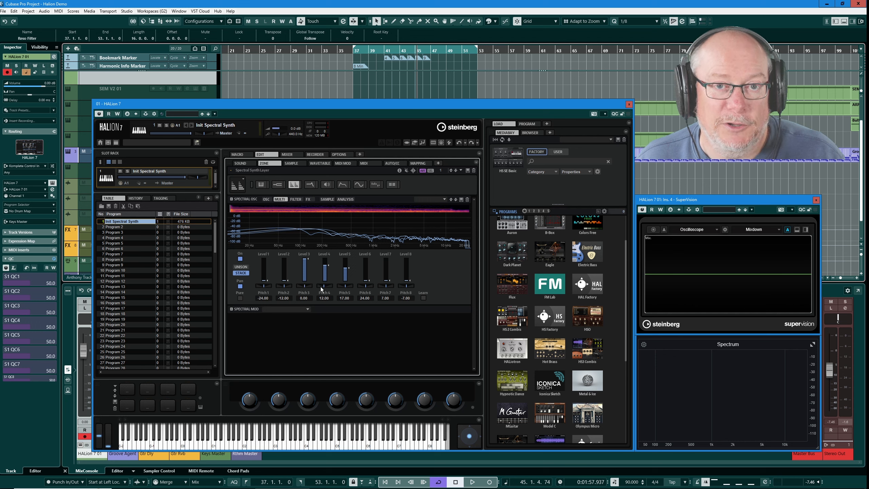
pyautogui.doubleClick(351, 296)
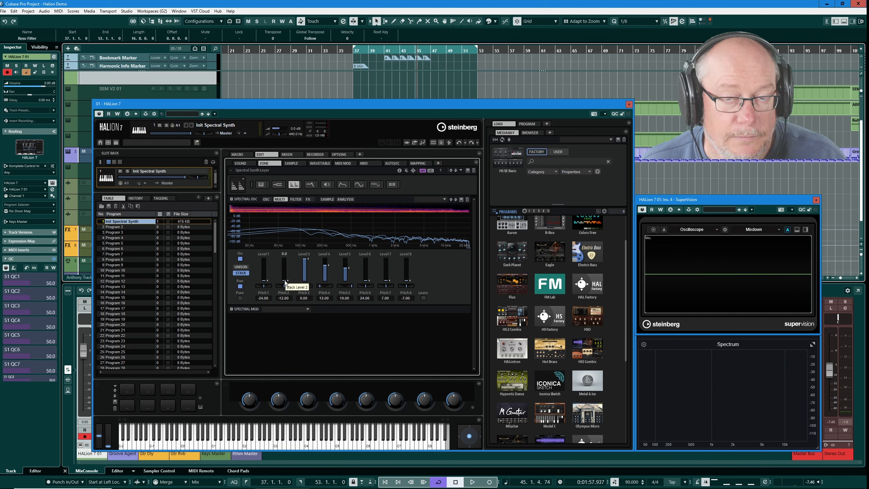
# - Audition a fuller stack by raising Levels 1, 2, 6, 7 and 8, with Level 8 at about 56
pyautogui.moveTo(285, 280)
pyautogui.mouseDown()
pyautogui.moveTo(286, 268)
pyautogui.moveTo(268, 264)
pyautogui.mouseUp()
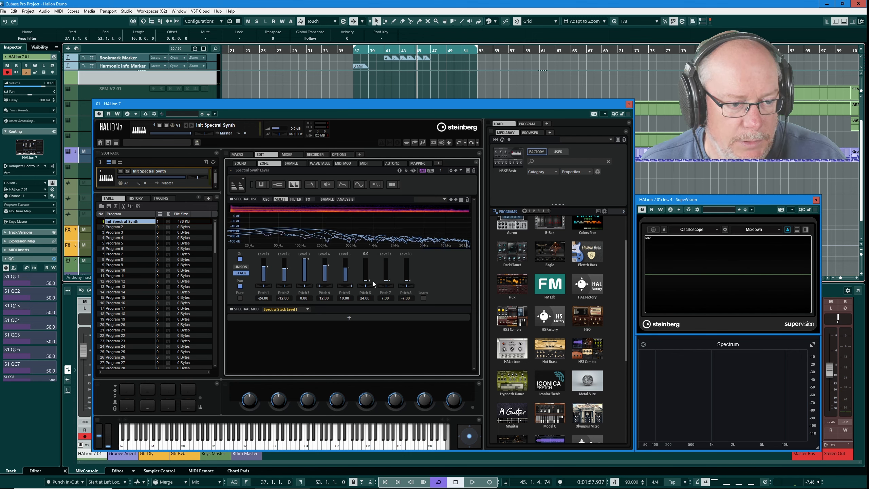
pyautogui.moveTo(365, 280)
pyautogui.mouseDown()
pyautogui.moveTo(365, 262)
pyautogui.moveTo(410, 269)
pyautogui.mouseUp()
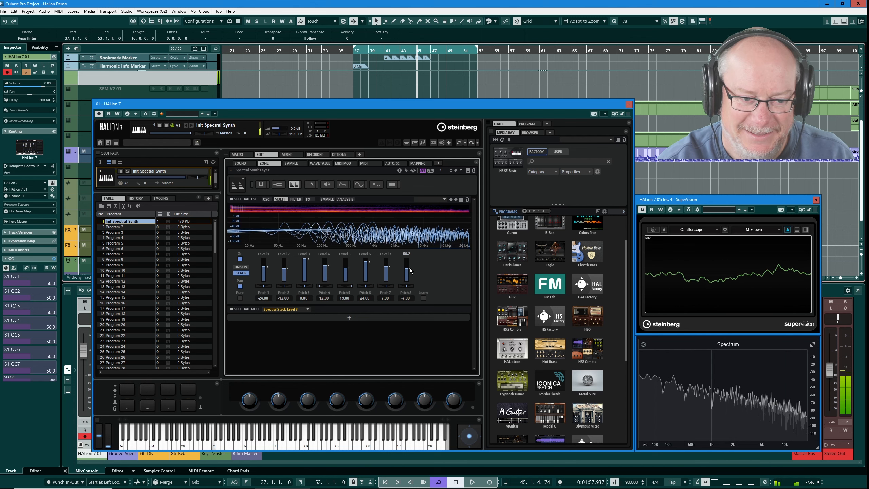
# - Set stack Levels 1, 2, 4, 5, 6, 7 and 8 to zero, leaving only the third voice sounding
pyautogui.click(263, 281)
pyautogui.click(283, 281)
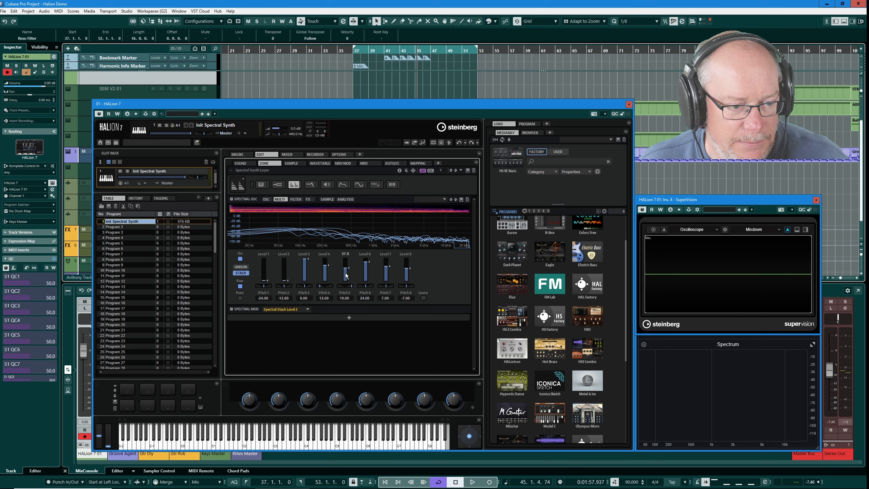
pyautogui.click(345, 281)
pyautogui.click(366, 281)
pyautogui.click(386, 281)
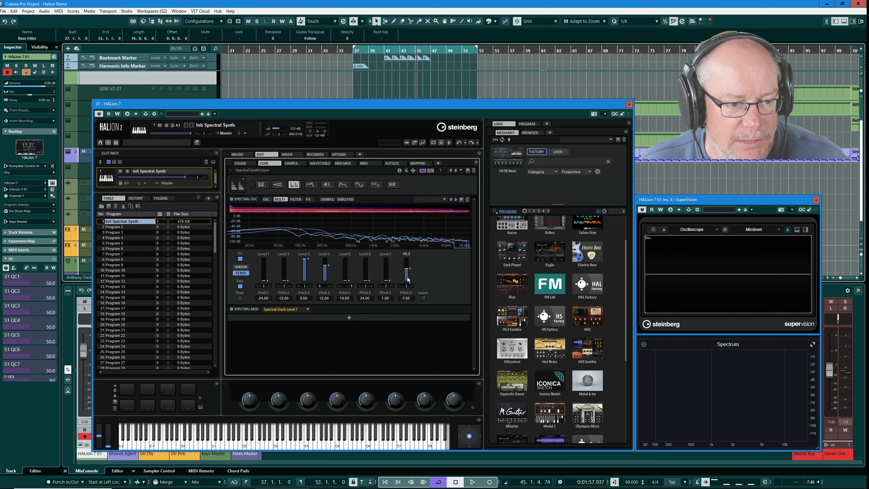
pyautogui.click(407, 281)
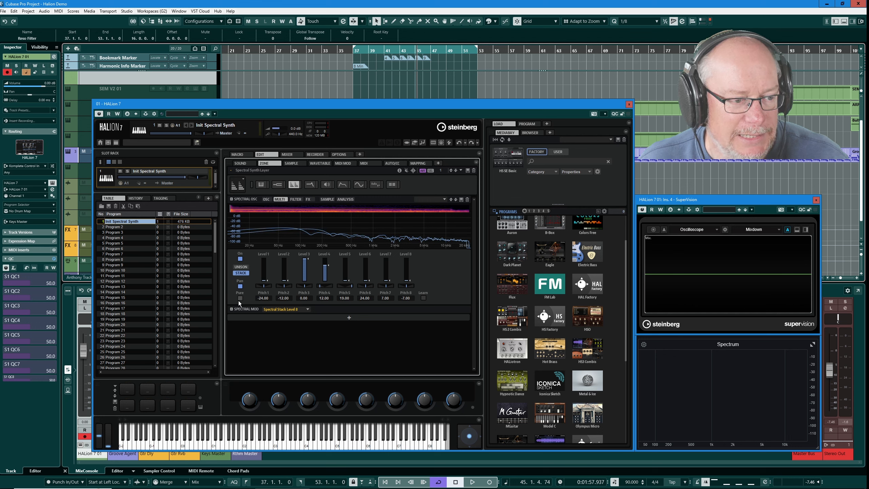
pyautogui.keyDown('ctrl'); pyautogui.click(324, 268); pyautogui.keyUp('ctrl')
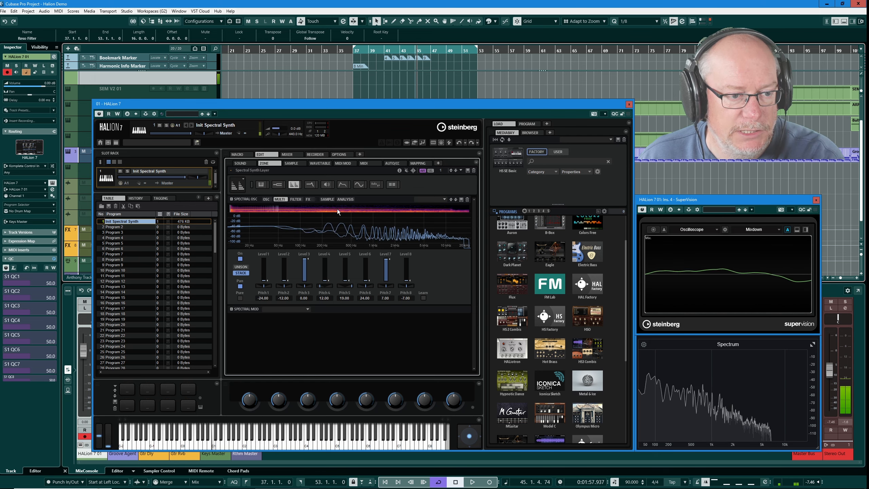
# - Raise stack Level 7 to the maximum and compare its interval with Pure tuning on and off
pyautogui.moveTo(386, 262)
pyautogui.mouseDown()
pyautogui.moveTo(387, 319)
pyautogui.moveTo(388, 252)
pyautogui.mouseUp()
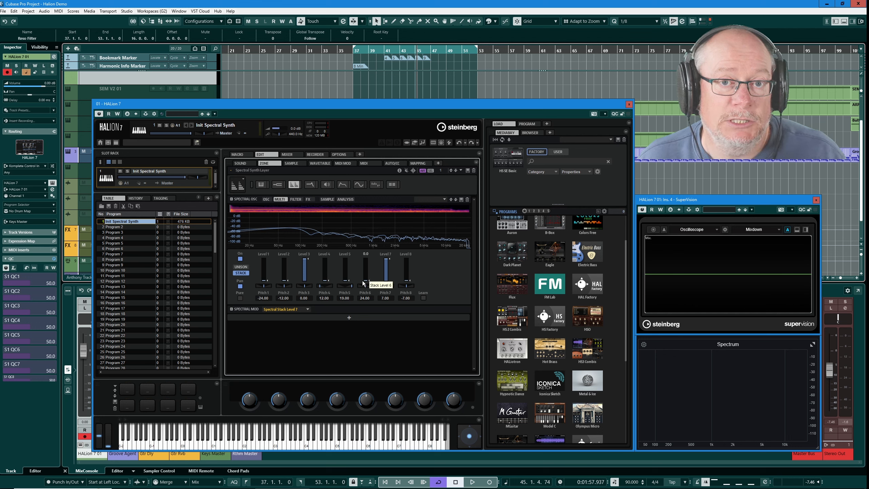
pyautogui.click(241, 298)
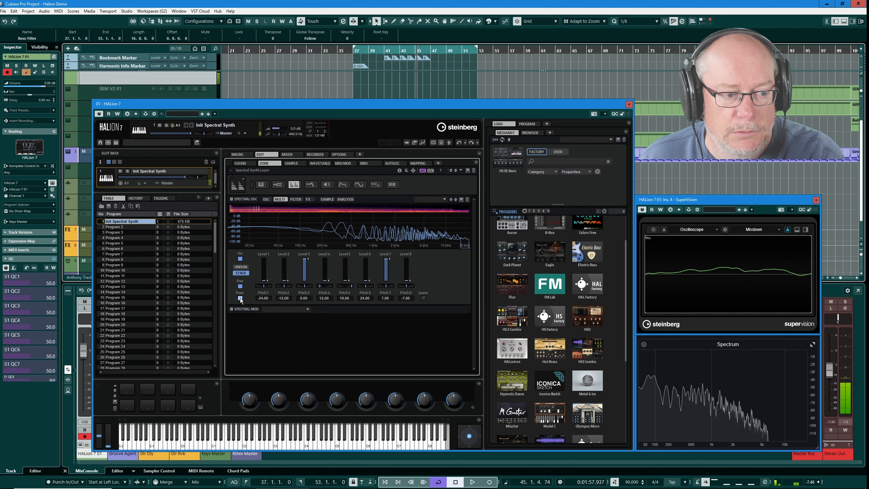
pyautogui.click(241, 298)
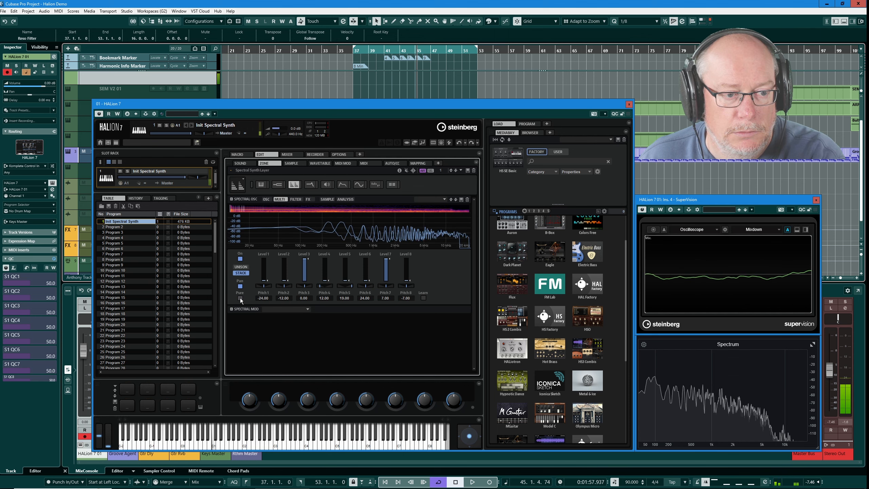
# - Set Pitch 7 to 6 semitones and compare the interval with Pure tuning on and off
pyautogui.click(393, 300)
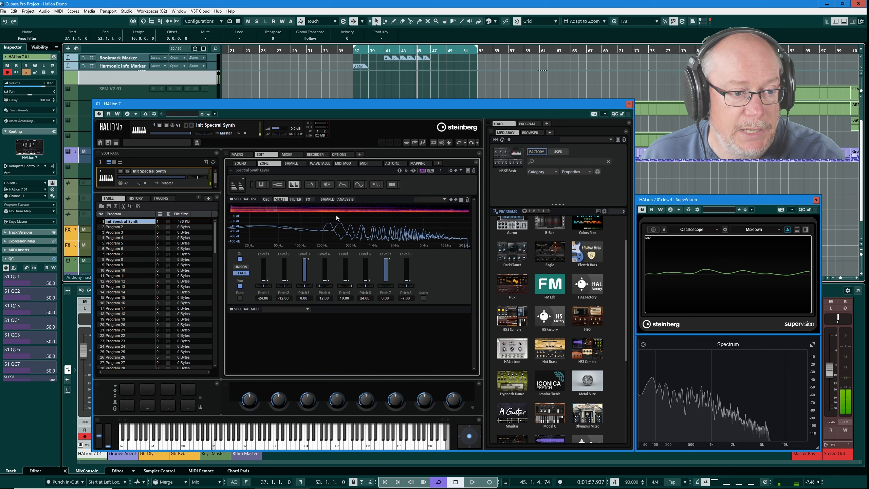
pyautogui.click(240, 298)
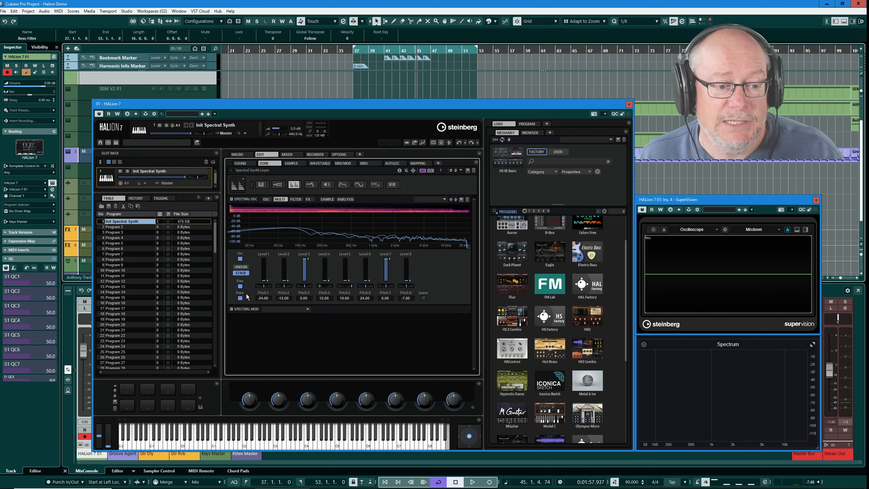
pyautogui.click(240, 298)
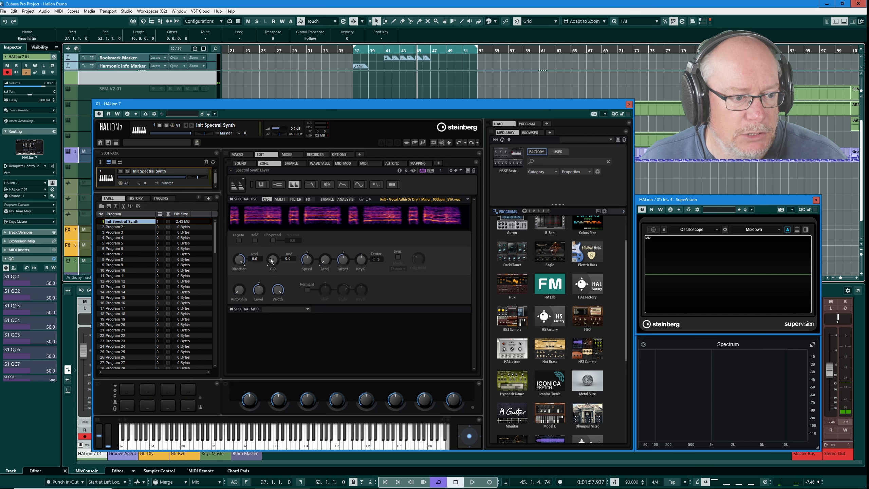
# - Move the vocal sample's playback position slightly forward and enable Formant, comparing the sound with it on and off
pyautogui.moveTo(270, 258); pyautogui.dragTo(272, 257)
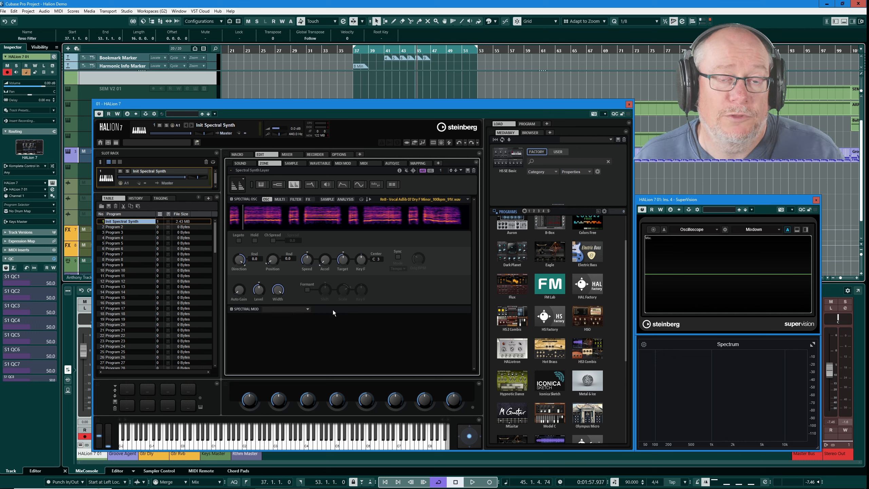
pyautogui.click(307, 290)
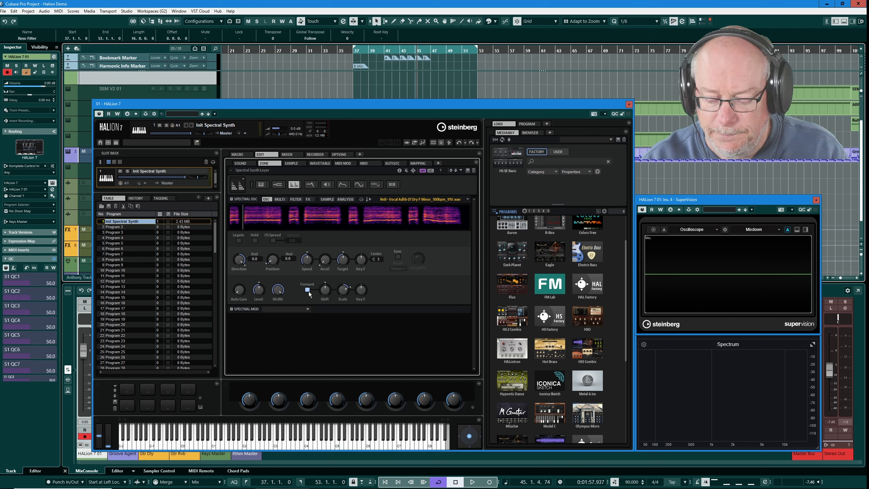
pyautogui.moveTo(323, 290)
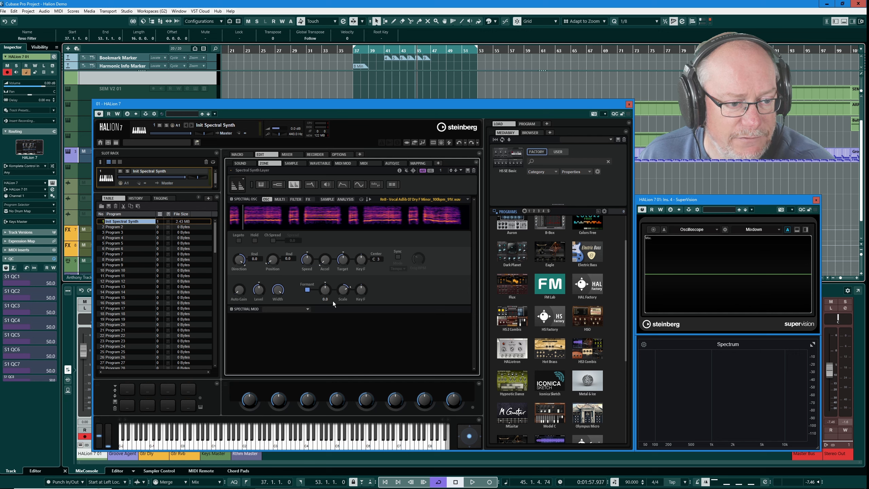
pyautogui.click(307, 289)
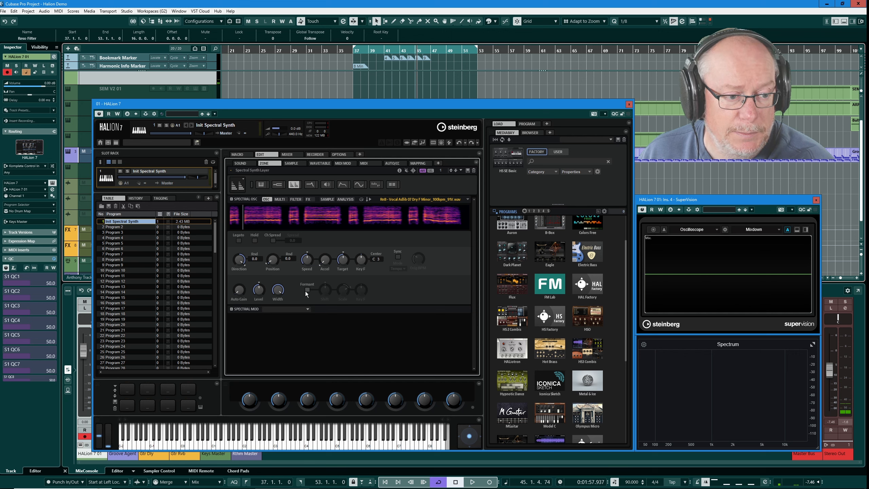
pyautogui.click(308, 289)
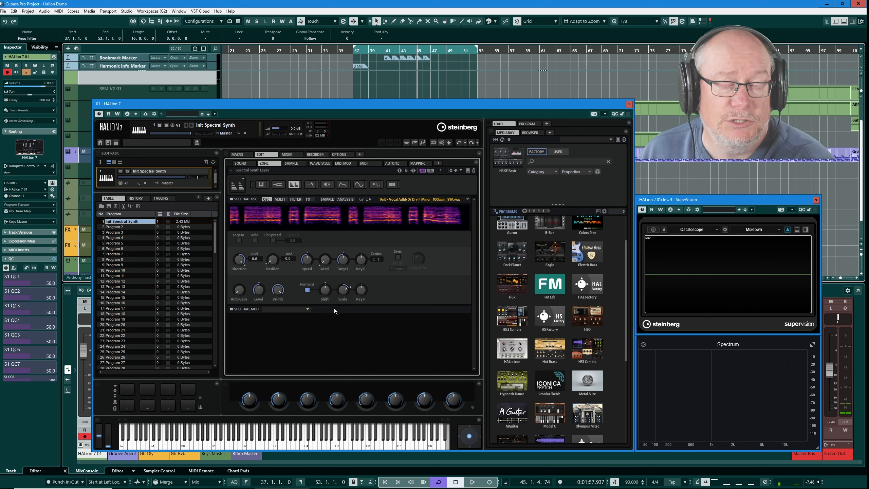
# - Adjust the Formant Scale on the vocal sample and compare the result with Formant switched off and on
pyautogui.click(344, 293)
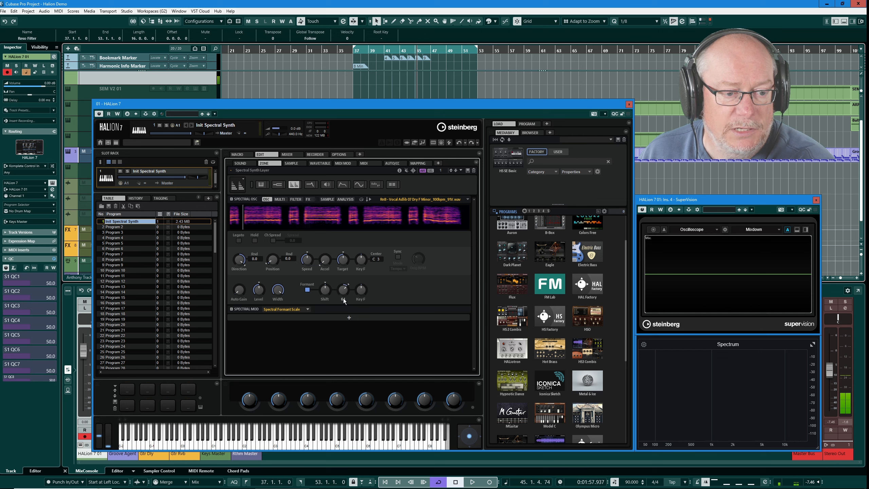
pyautogui.moveTo(347, 290)
pyautogui.mouseDown()
pyautogui.moveTo(344, 275)
pyautogui.moveTo(342, 293)
pyautogui.mouseUp()
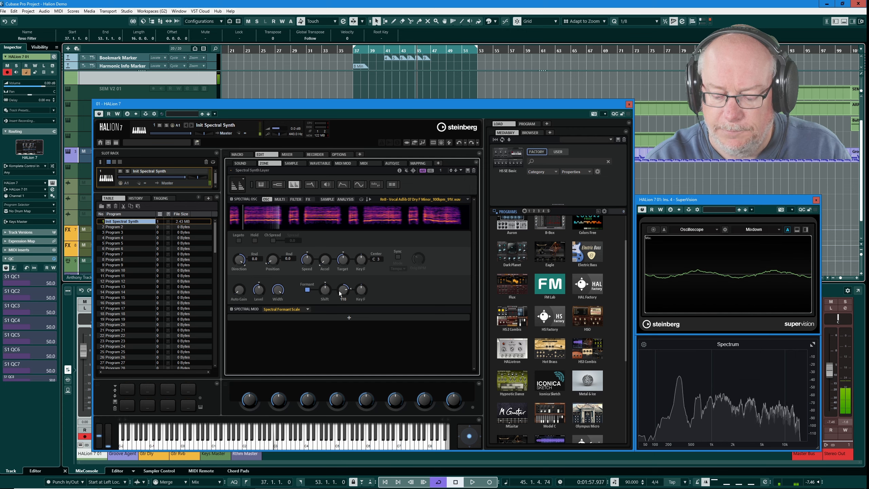
pyautogui.click(306, 290)
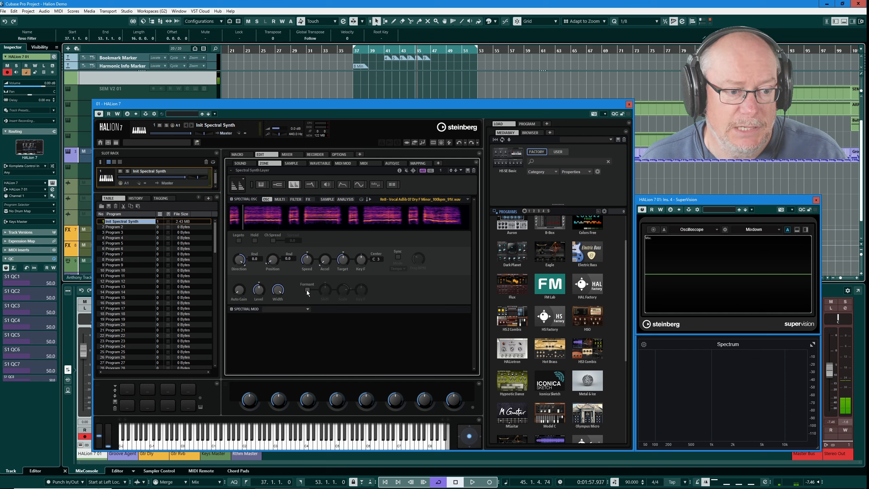
pyautogui.click(307, 290)
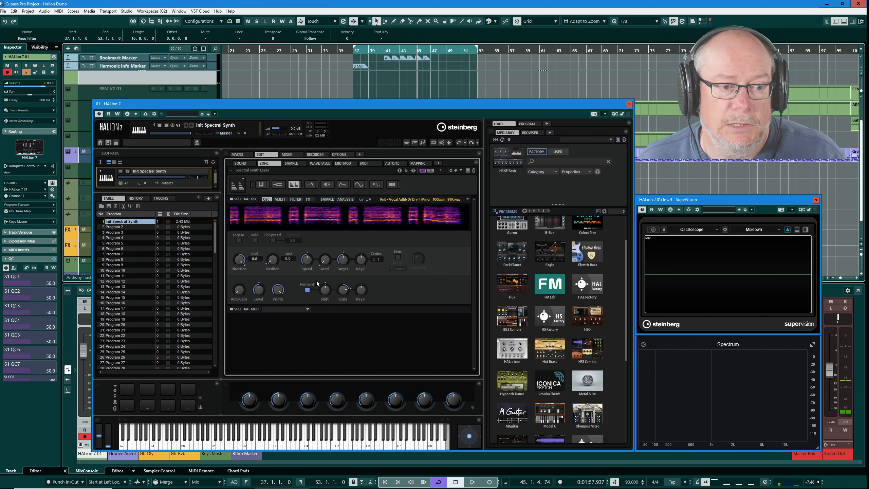
# - Show the analysis settings and select an early position in the vocal sample to examine its spectrum and formant range
pyautogui.click(342, 198)
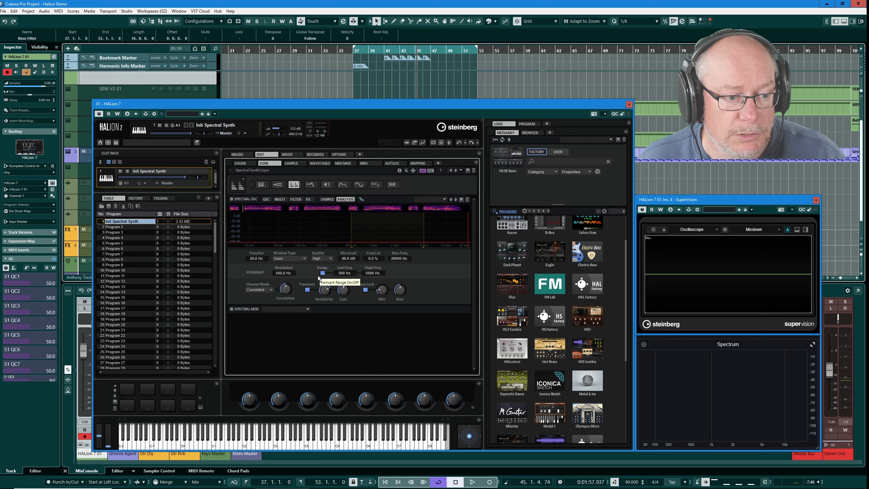
pyautogui.click(245, 208)
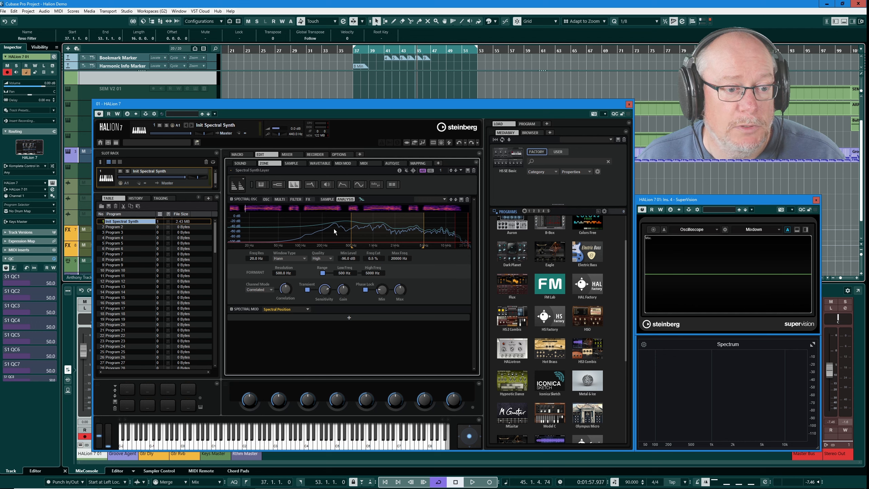
# - Adjust the vocal sample's formant range, trying 420 to 2543 Hz, widening the high limit to about 4258 Hz and raising the low limit
pyautogui.moveTo(352, 246); pyautogui.dragTo(346, 246)
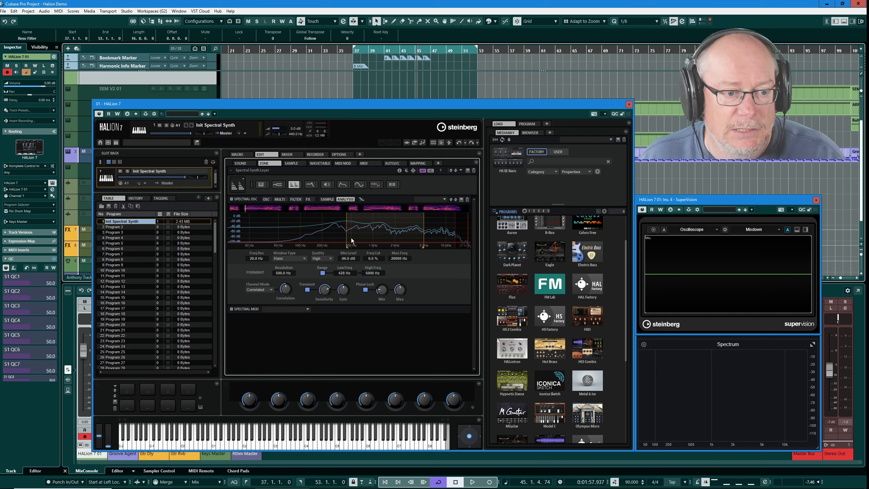
pyautogui.moveTo(424, 247); pyautogui.dragTo(403, 246)
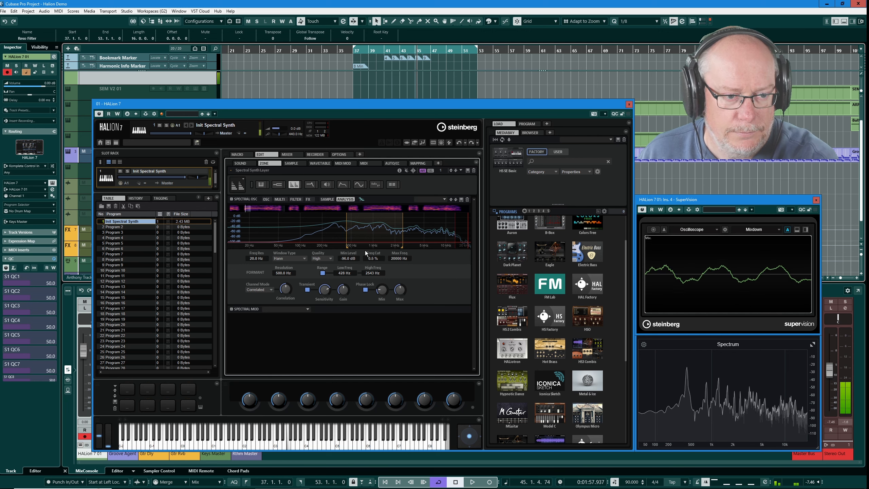
pyautogui.moveTo(403, 247)
pyautogui.mouseDown()
pyautogui.moveTo(350, 246)
pyautogui.moveTo(428, 242)
pyautogui.moveTo(419, 243)
pyautogui.mouseUp()
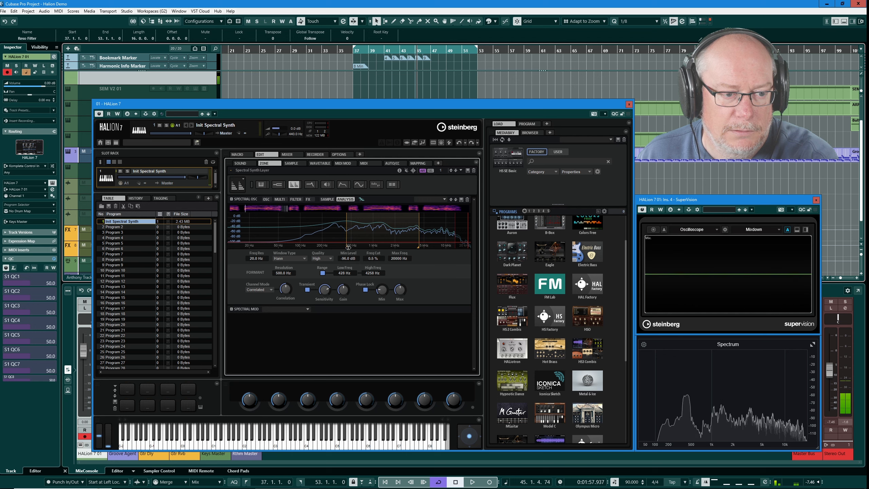
pyautogui.moveTo(349, 247)
pyautogui.mouseDown()
pyautogui.moveTo(401, 245)
pyautogui.moveTo(360, 246)
pyautogui.mouseUp()
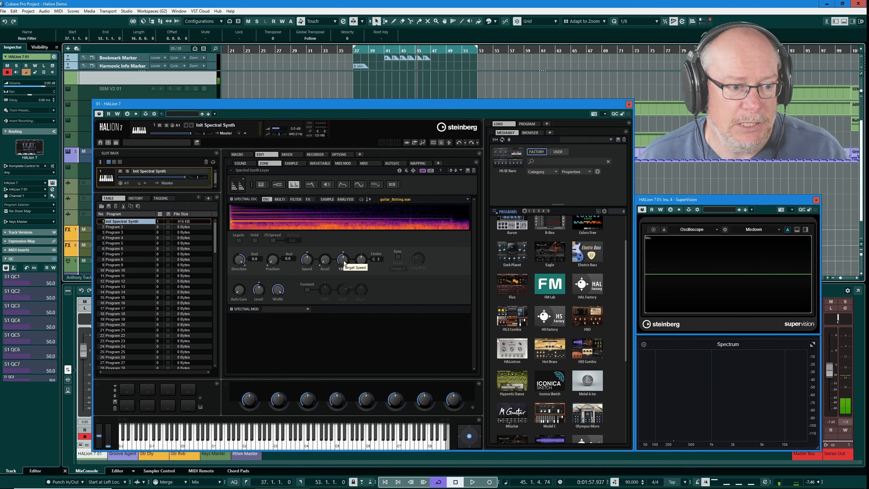
# - Enable Blur in the guitar sample's spectral effects and adjust the Blur Depth
pyautogui.click(308, 199)
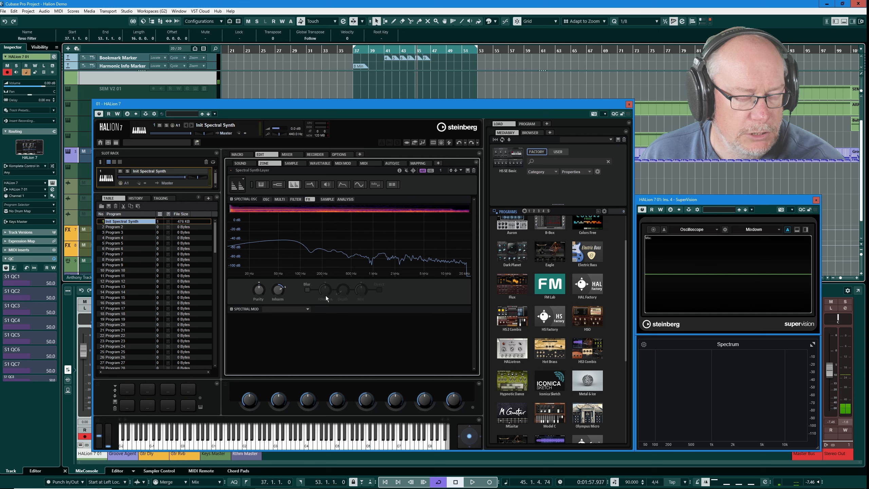
pyautogui.click(307, 291)
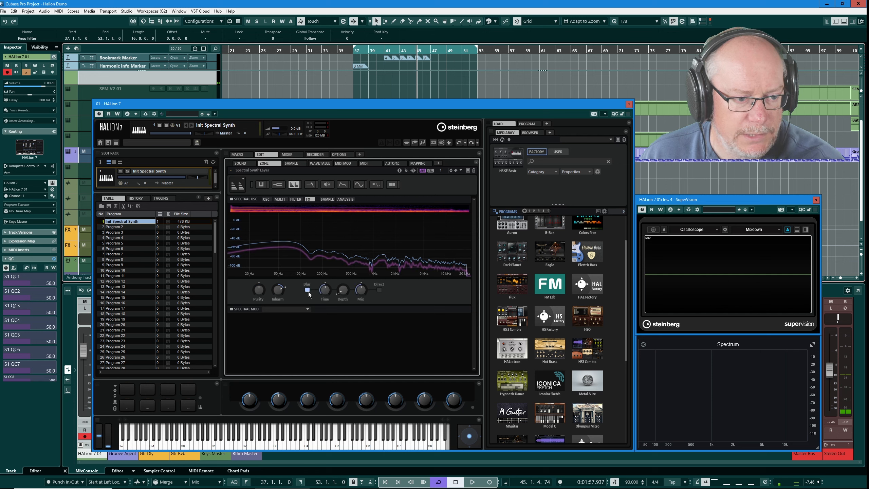
pyautogui.click(344, 291)
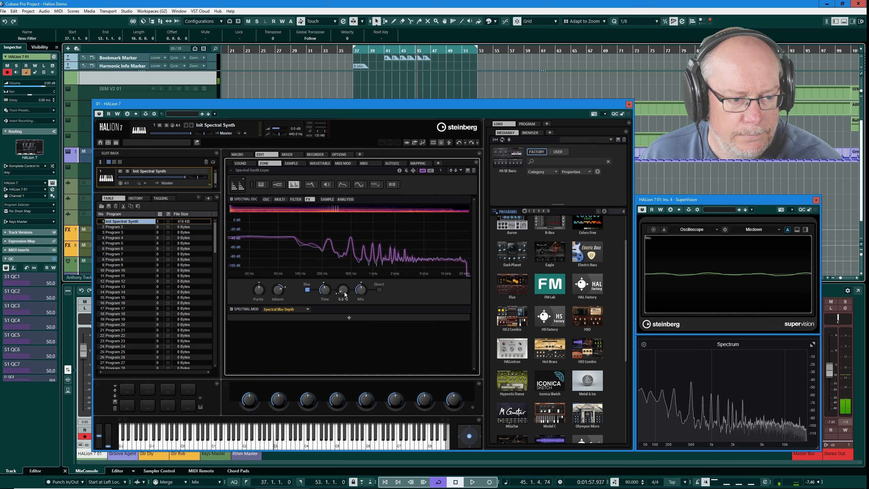
# - Turn on Multi for the guitar sample, switch it from Unison to Stack and adjust a stacked-voice setting
pyautogui.click(280, 199)
pyautogui.click(241, 259)
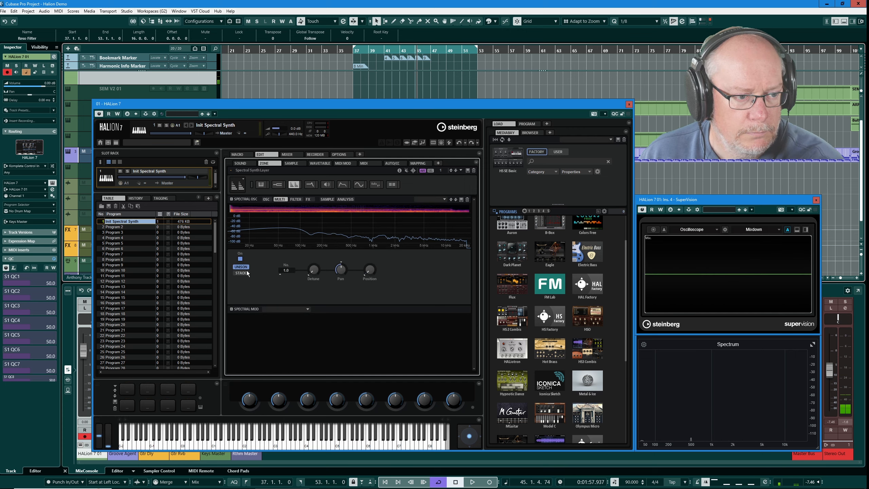
pyautogui.click(241, 272)
pyautogui.moveTo(386, 280); pyautogui.dragTo(389, 276)
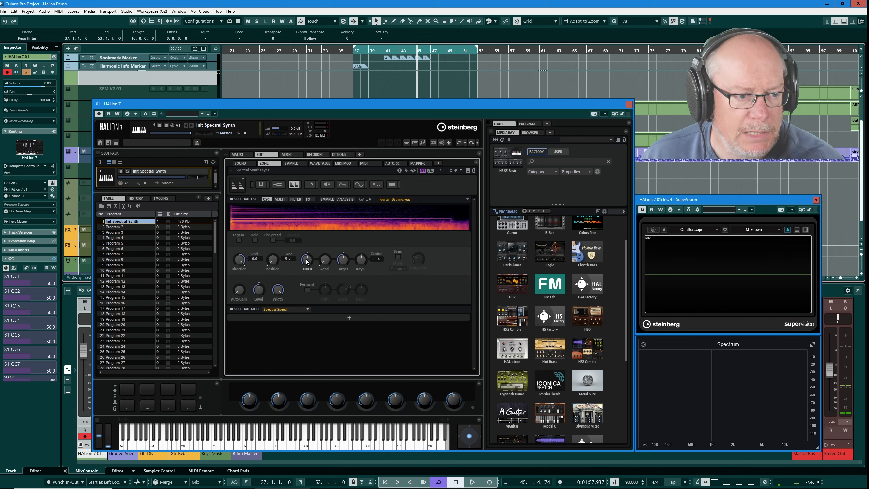
# - Slow the guitar sample's playback Speed to roughly half and soften the start of its Amp envelope with a short attack
pyautogui.moveTo(307, 259); pyautogui.dragTo(308, 263)
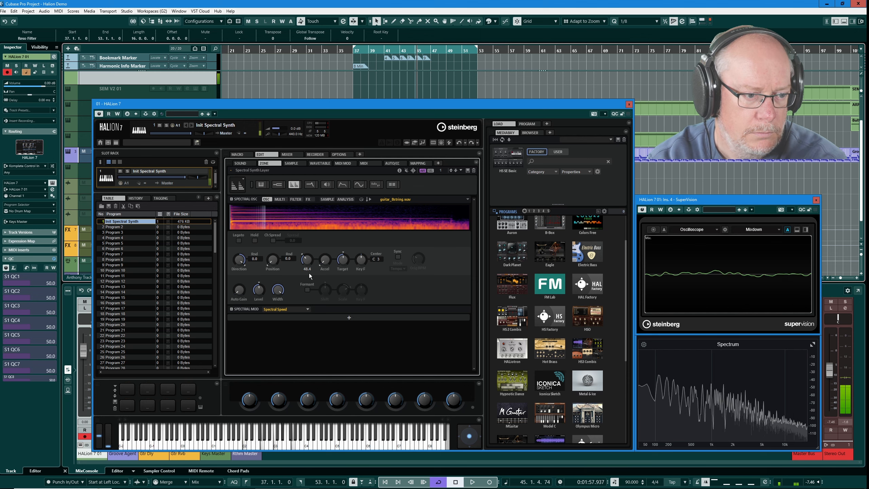
pyautogui.click(274, 260)
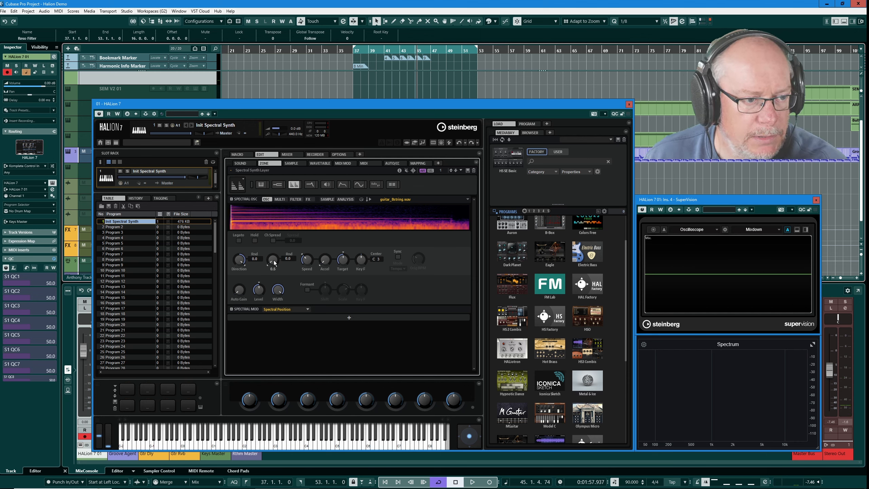
pyautogui.click(344, 185)
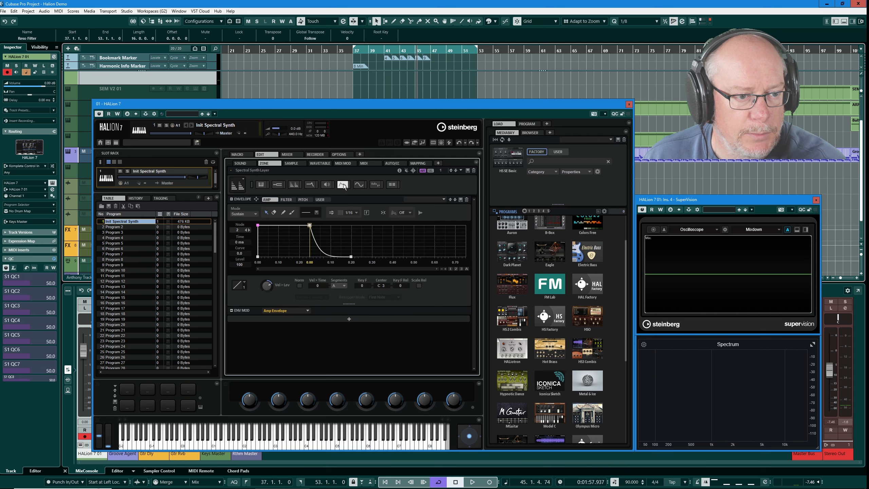
pyautogui.moveTo(259, 225); pyautogui.dragTo(262, 223)
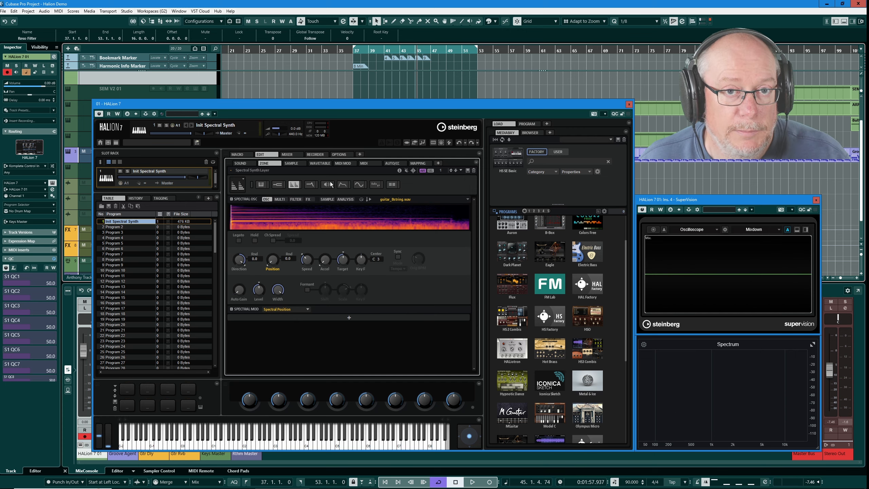
# - Adjust the Purity of the guitar sample in the spectral effects
pyautogui.click(309, 199)
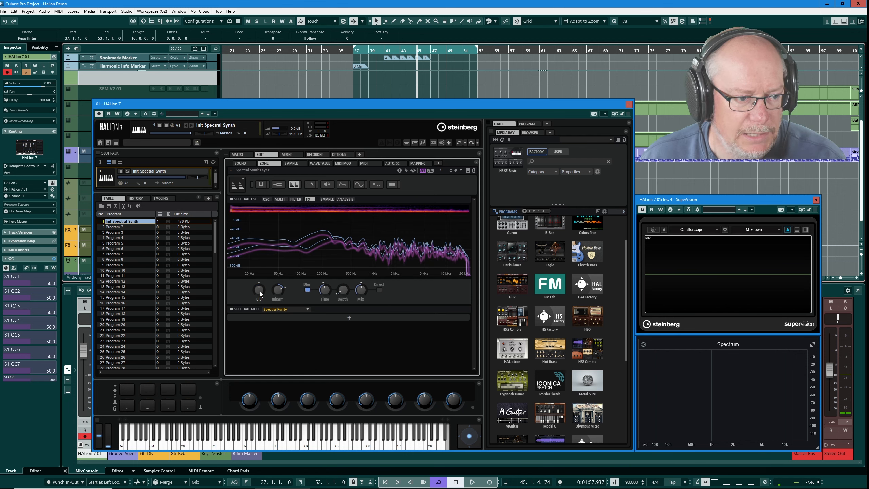
pyautogui.moveTo(260, 294); pyautogui.dragTo(261, 296)
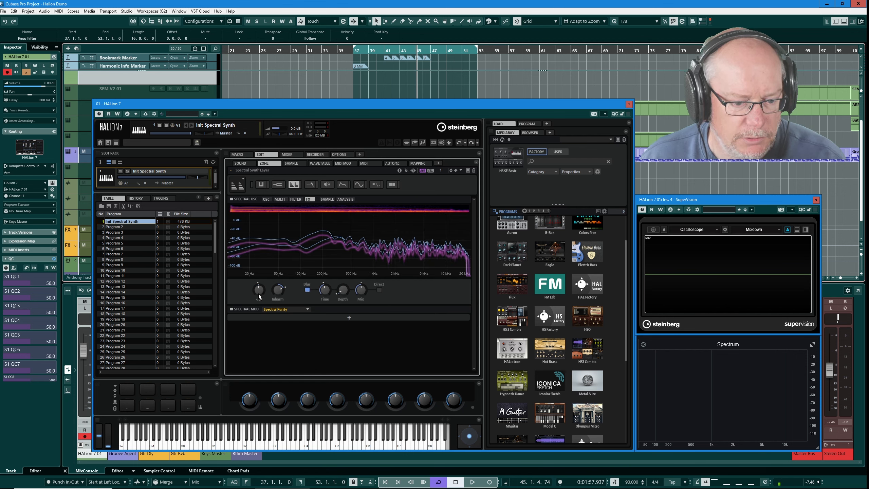